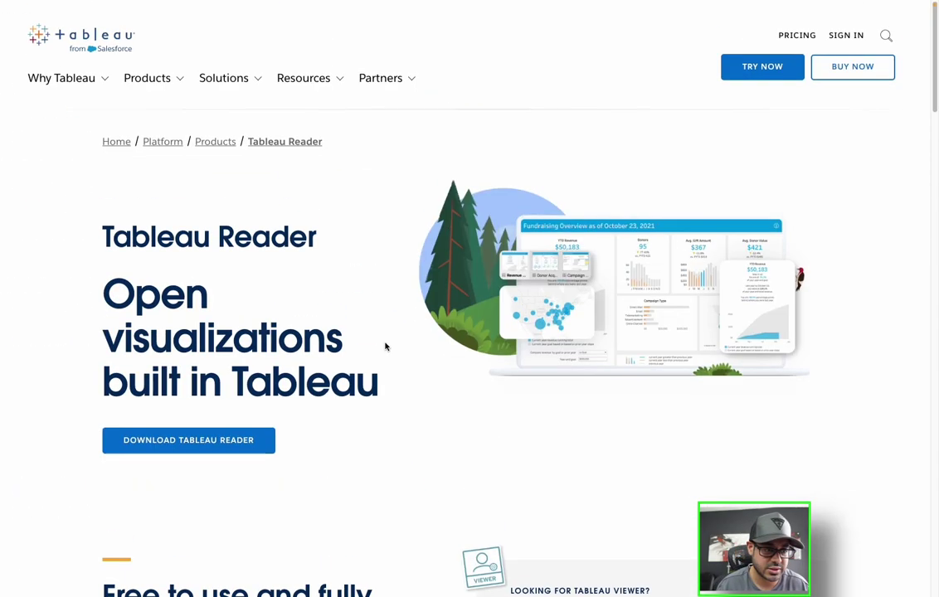
- Highlight the 'Open visualizations built in Tableau' heading and the free-application paragraph on the Tableau Reader page
scroll(380, 340, down, 2)
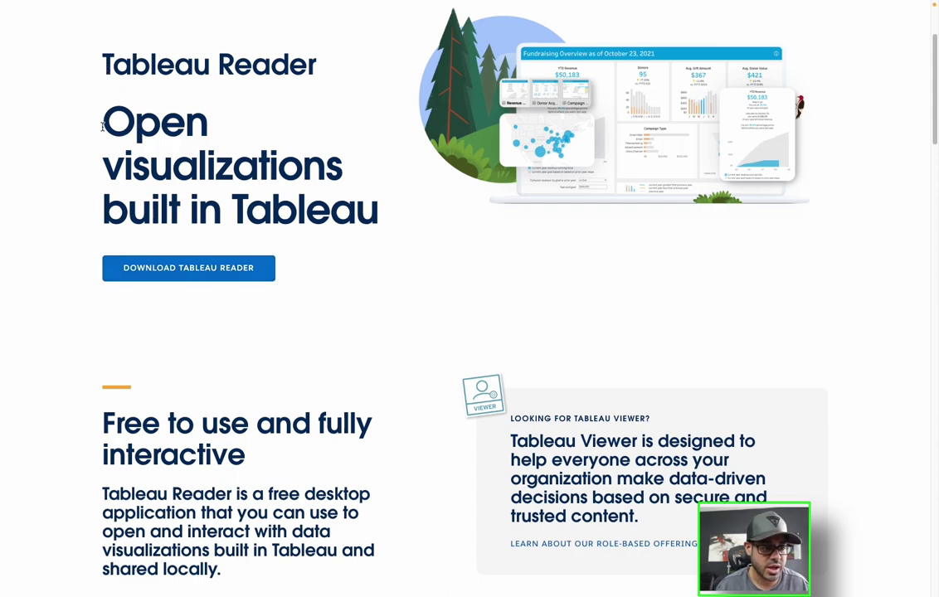
drag(103, 126, 389, 213)
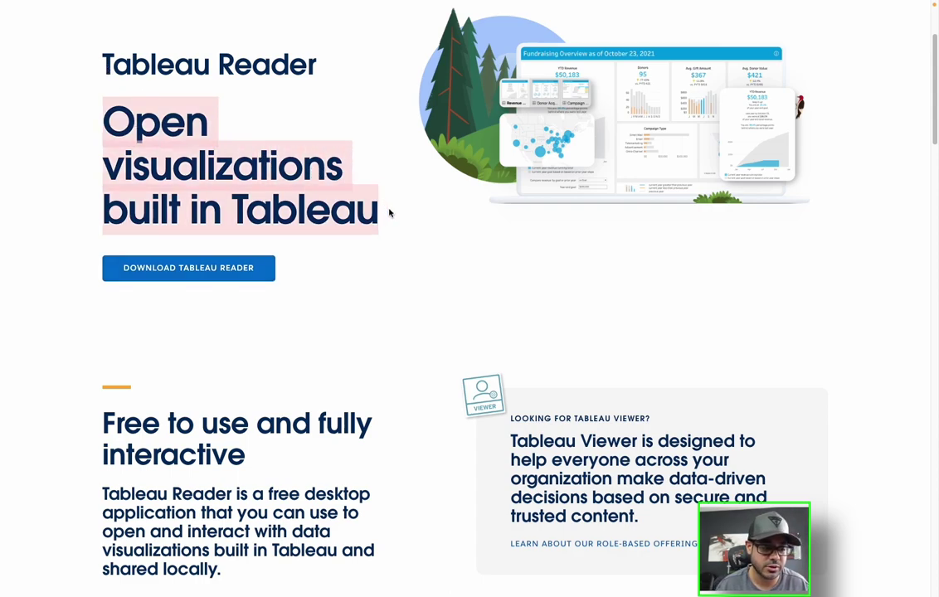
scroll(390, 212, down, 3)
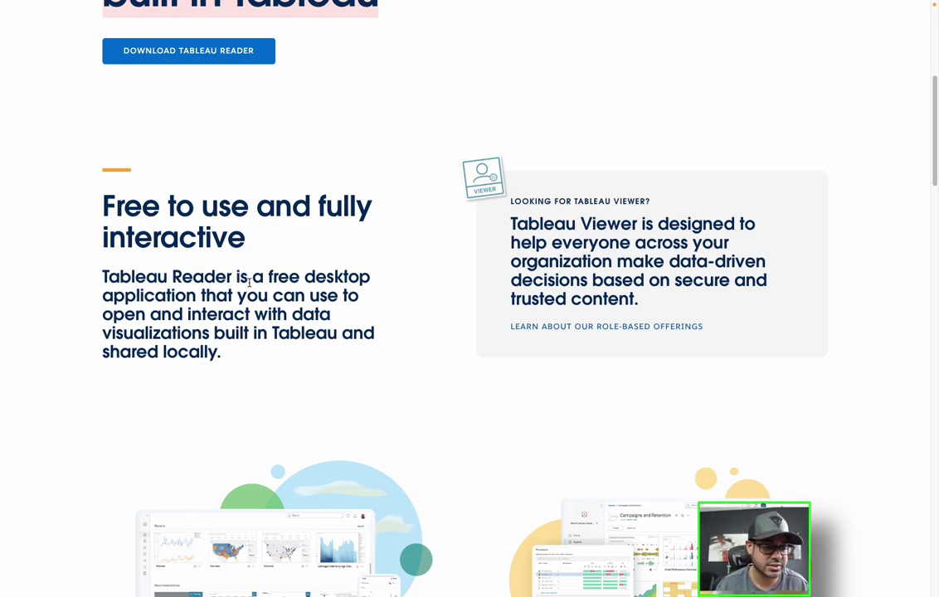
drag(267, 277, 342, 334)
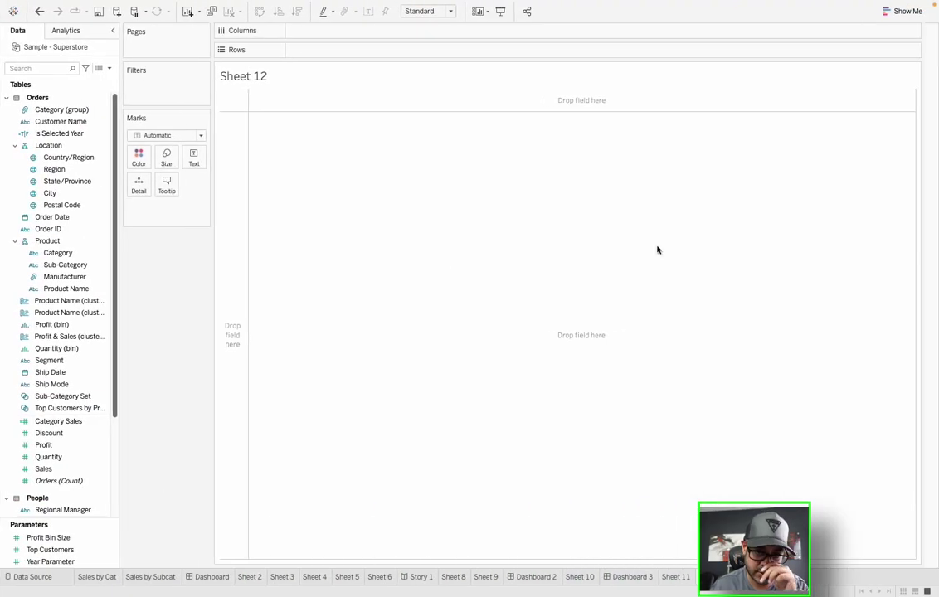
- Build a scatter plot of Sales against Profit from Show Me
click(890, 16)
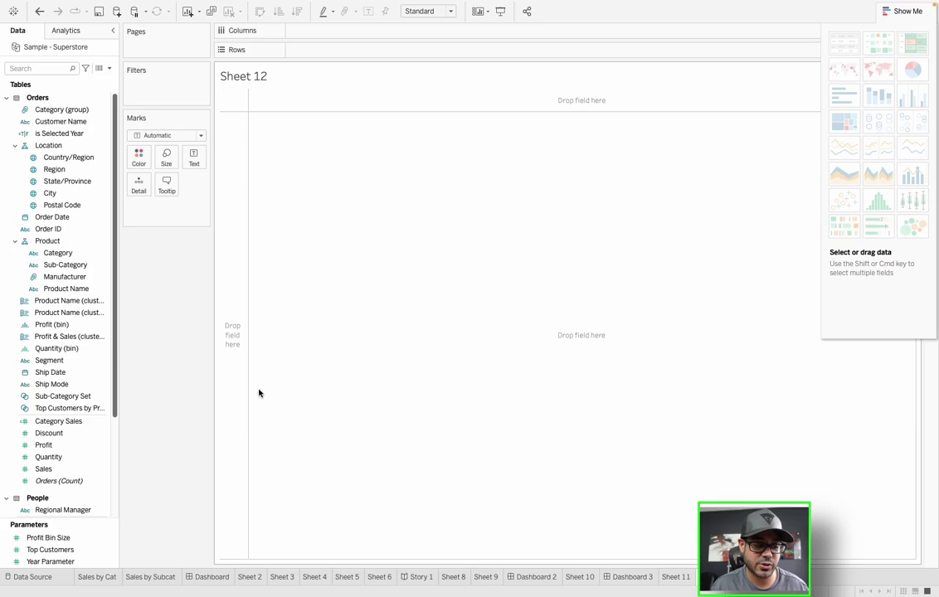
click(62, 446)
ctrl+click(56, 471)
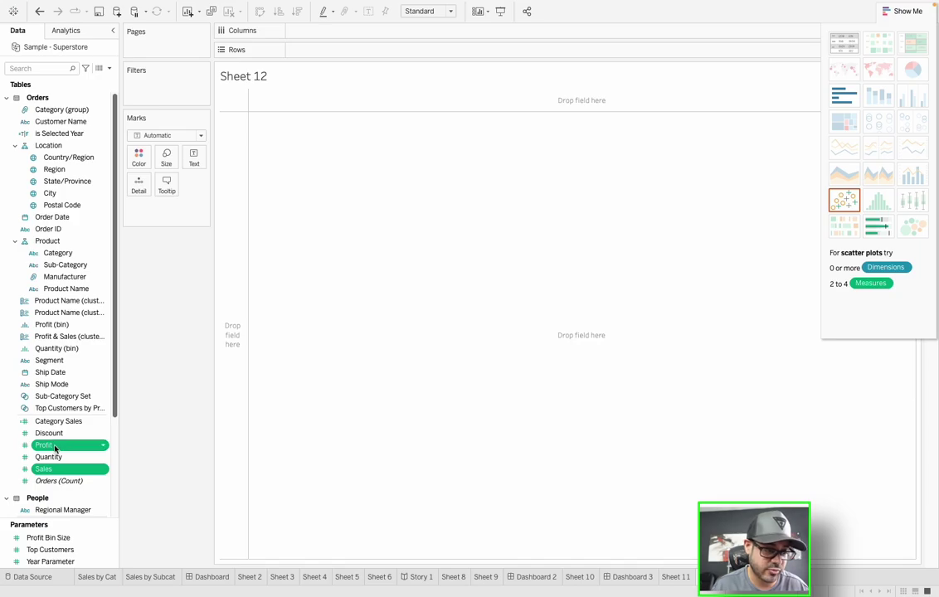
click(844, 199)
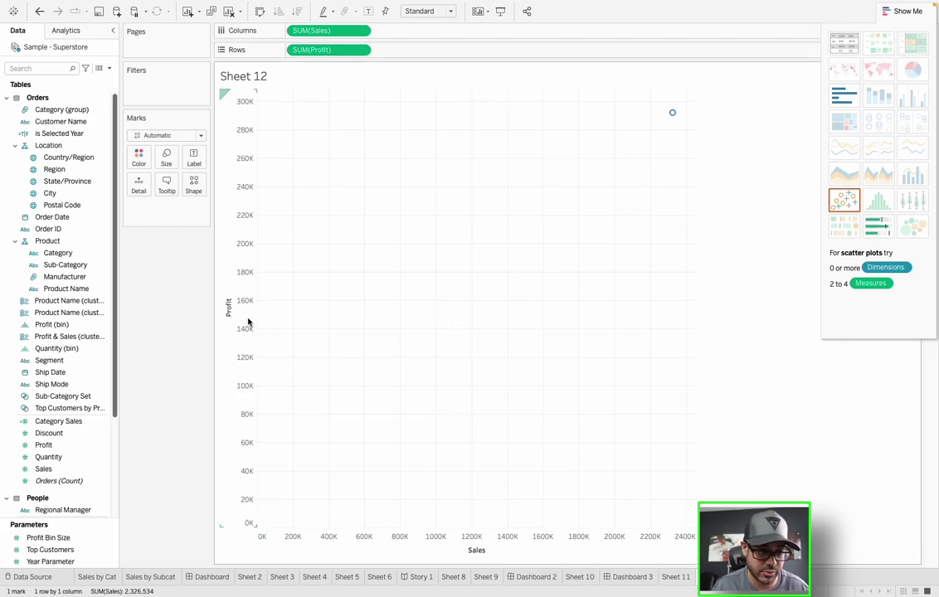
- Select the Sub-Category field in the Data pane
mouse_move(673, 121)
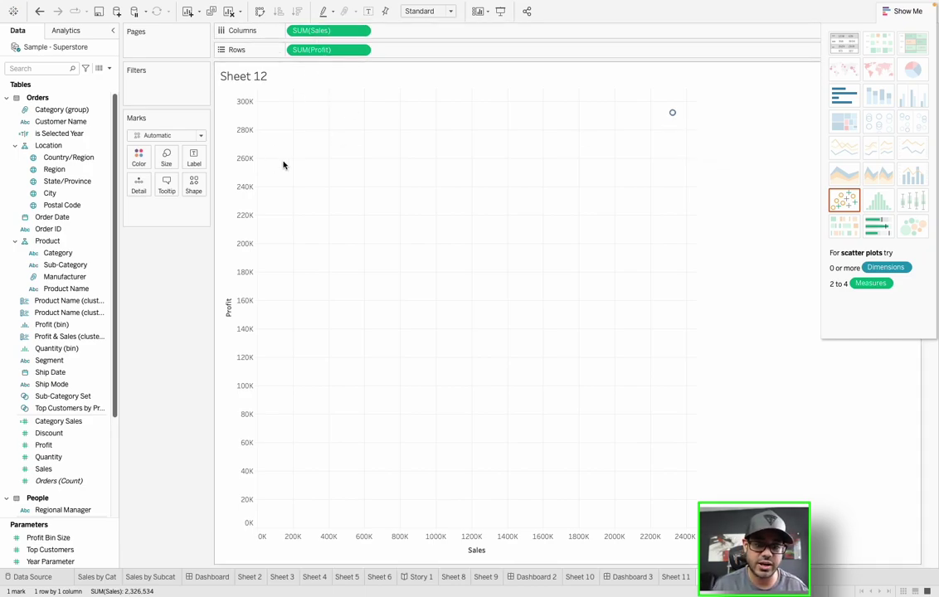
click(66, 266)
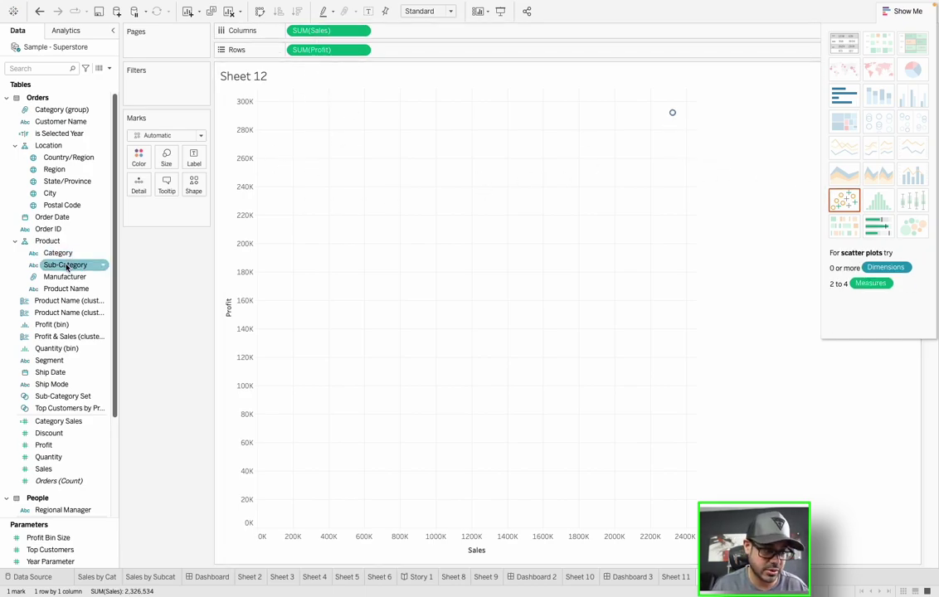
click(66, 252)
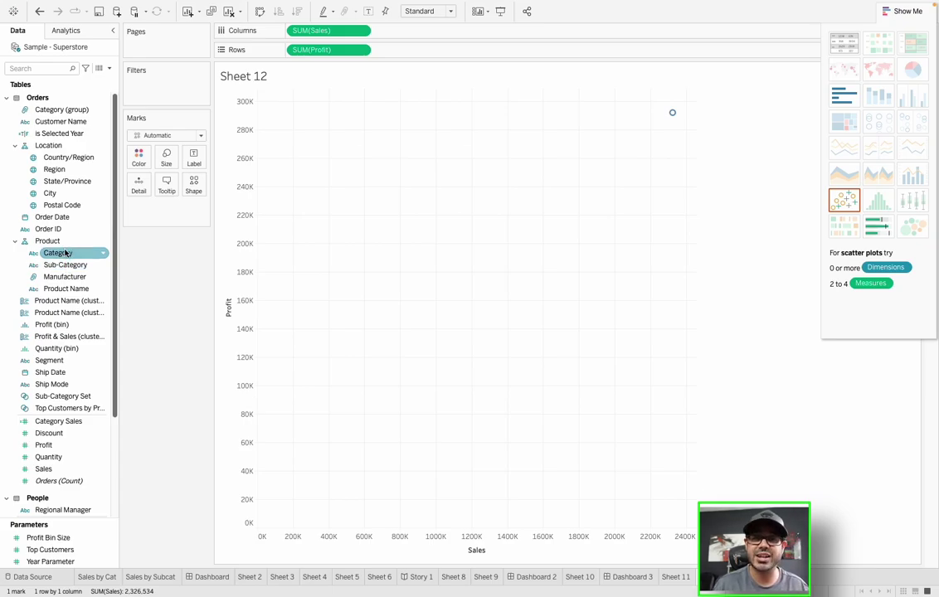
click(58, 265)
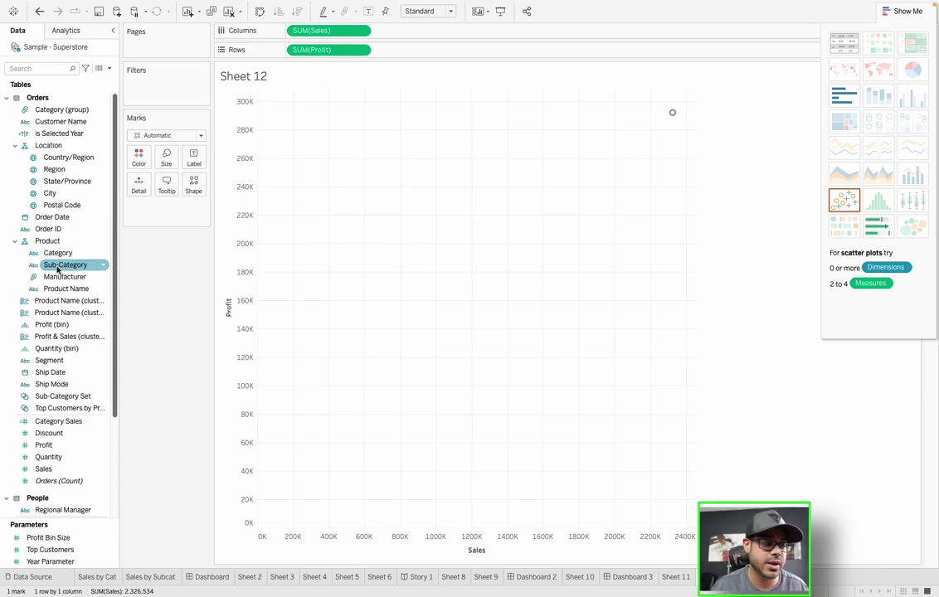
- Put Sub-Category on Detail to get 17 marks, briefly checking the Analytics pane
drag(58, 269, 141, 189)
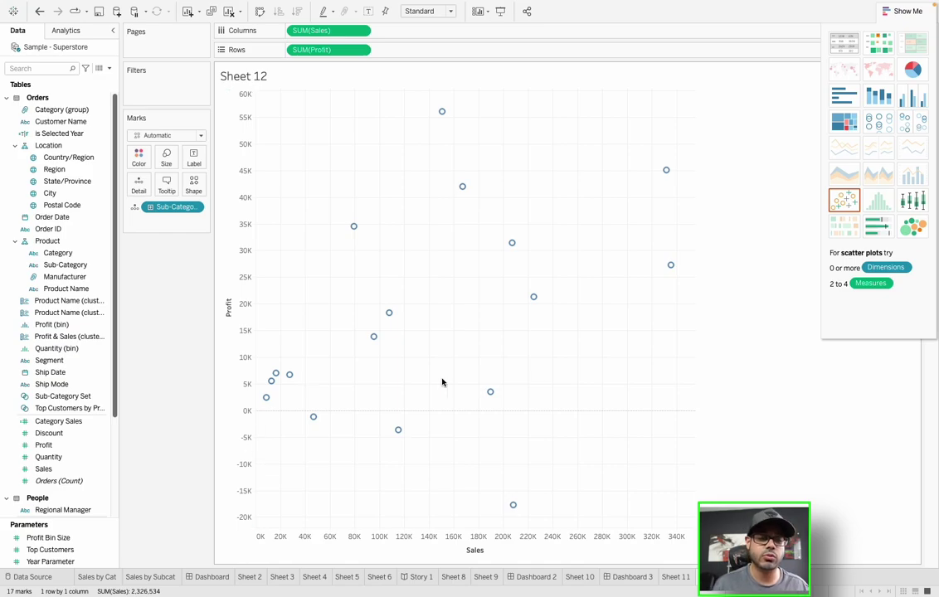
click(66, 31)
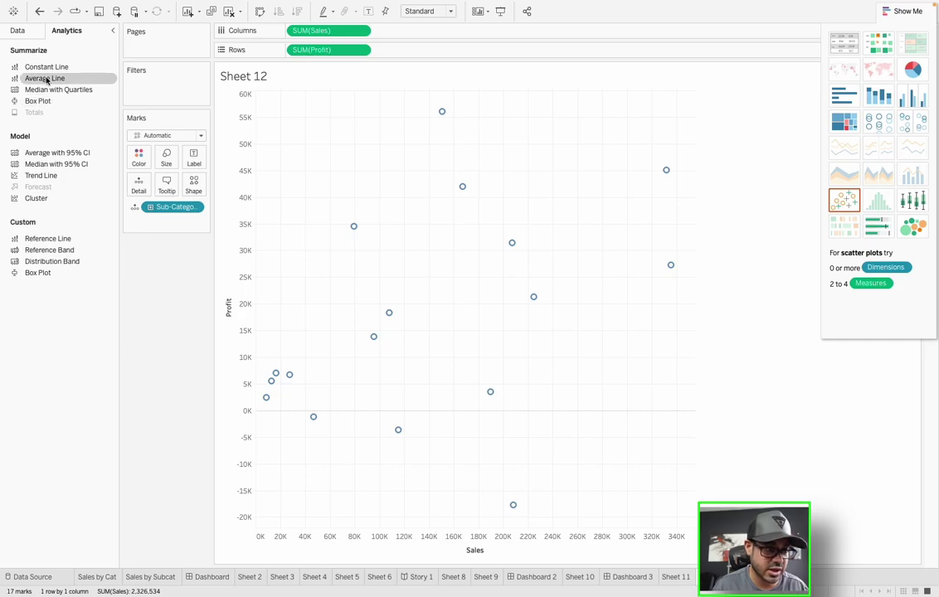
click(18, 30)
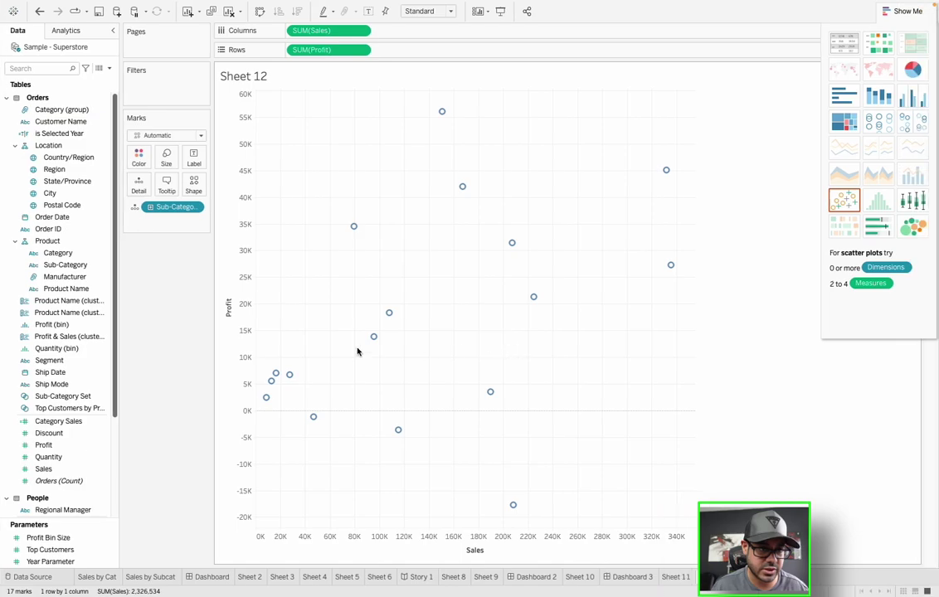
- Clear the sheet and try out the Sales, Quantity and Profit fields
click(229, 11)
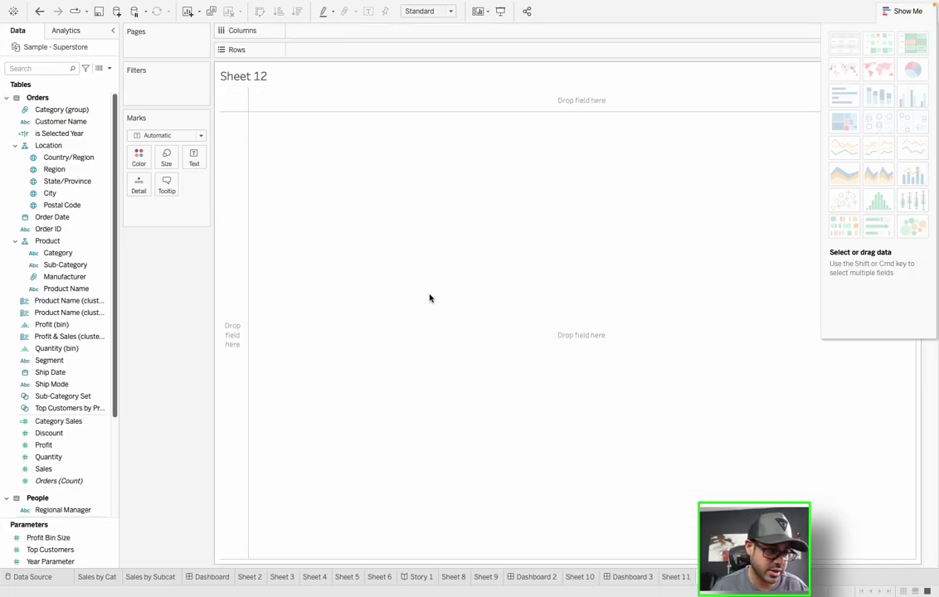
click(60, 470)
click(55, 455)
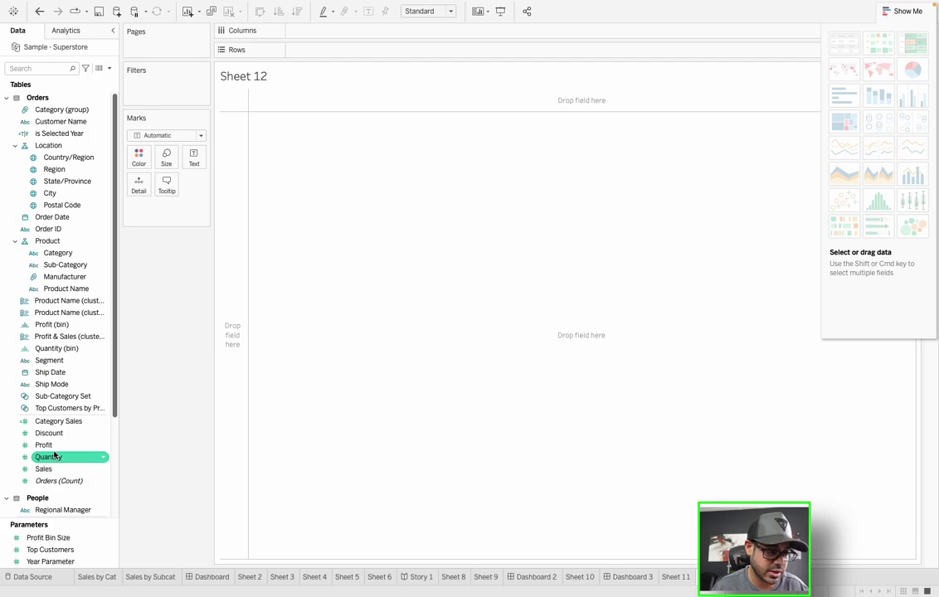
click(53, 446)
click(50, 457)
click(50, 470)
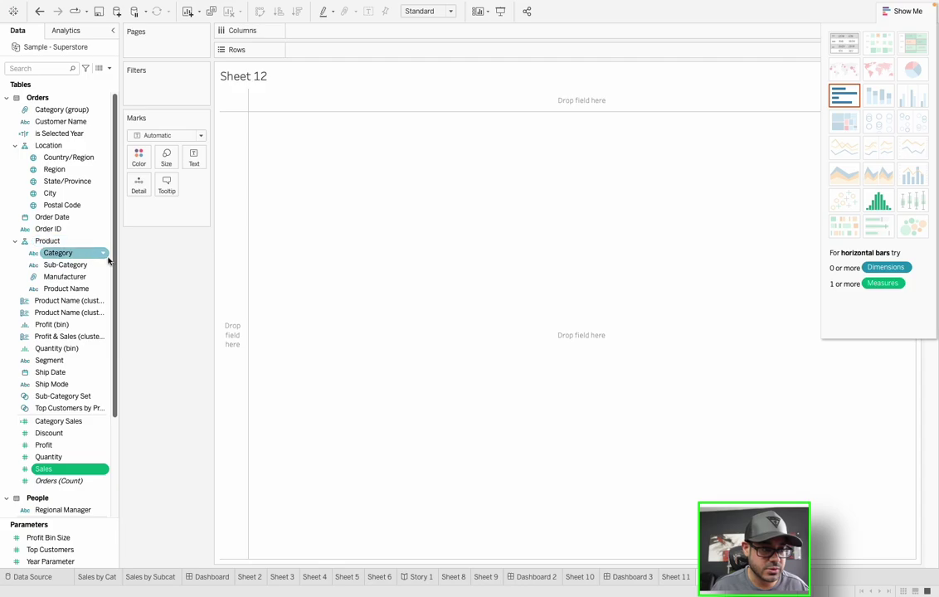
- Chart Category with Sales in Show Me, first as a pie, then as horizontal bars
ctrl+click(66, 264)
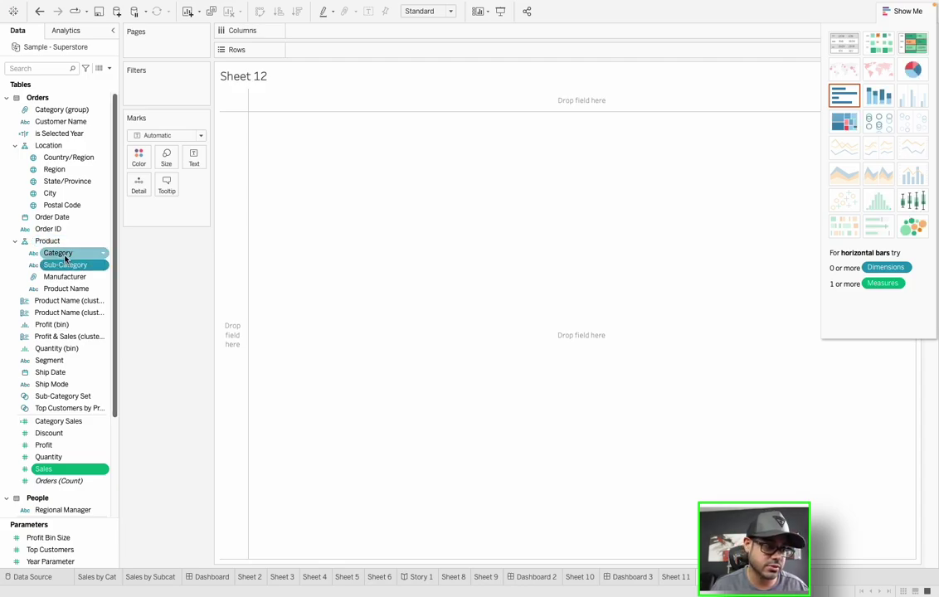
ctrl+click(65, 254)
click(65, 255)
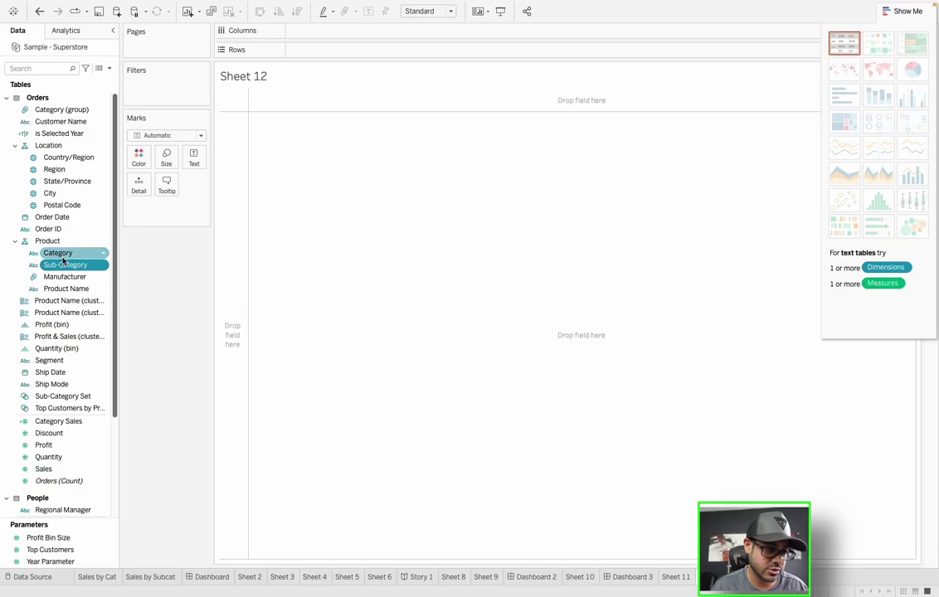
ctrl+click(45, 470)
ctrl+click(48, 457)
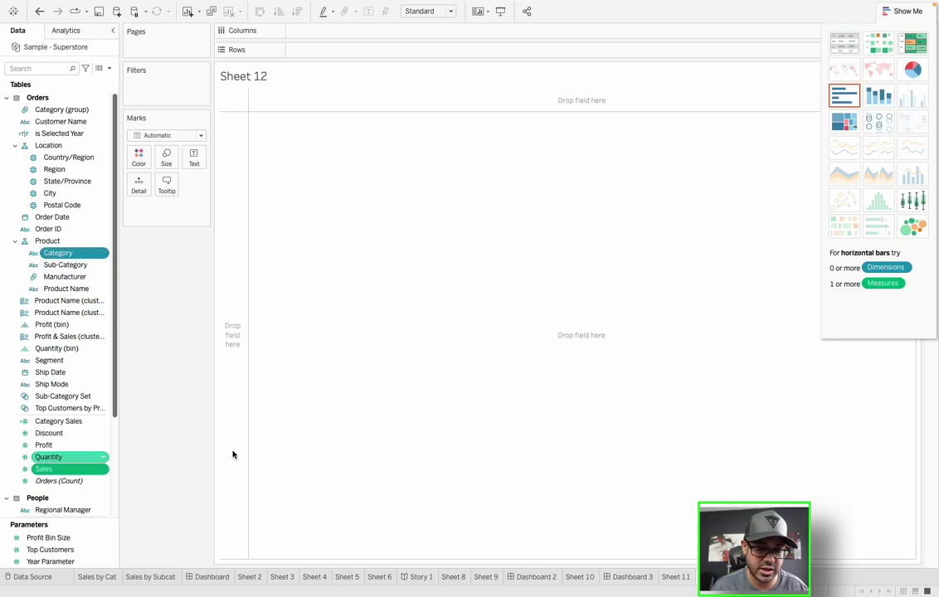
click(912, 71)
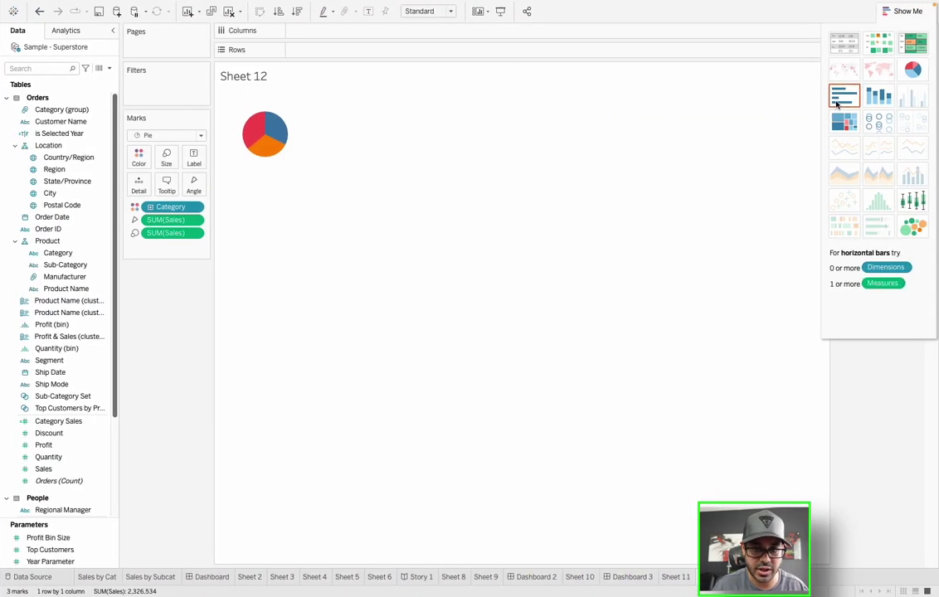
click(837, 100)
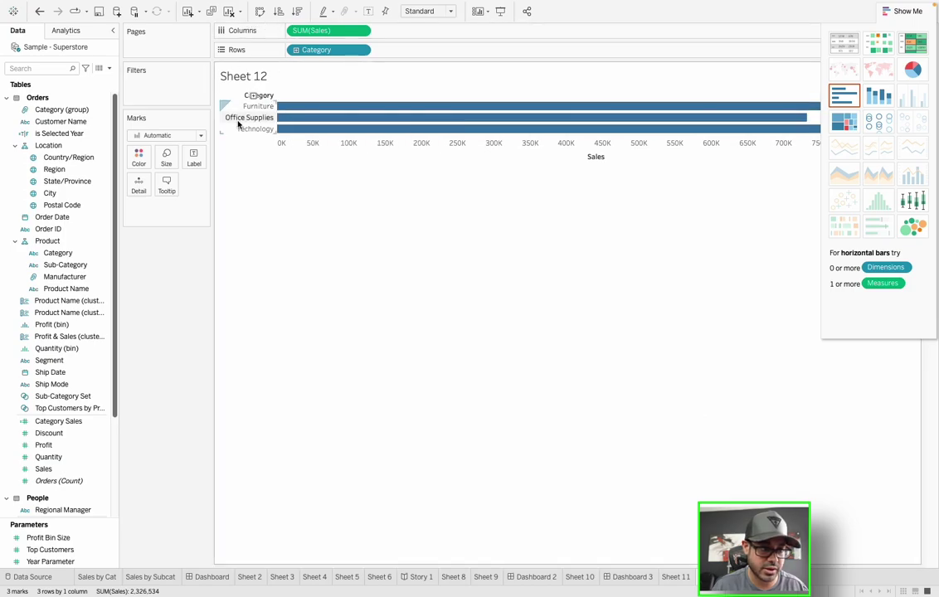
- Swap Rows and Columns so the Category Sales bars stand vertically, checking each bar's values
click(261, 12)
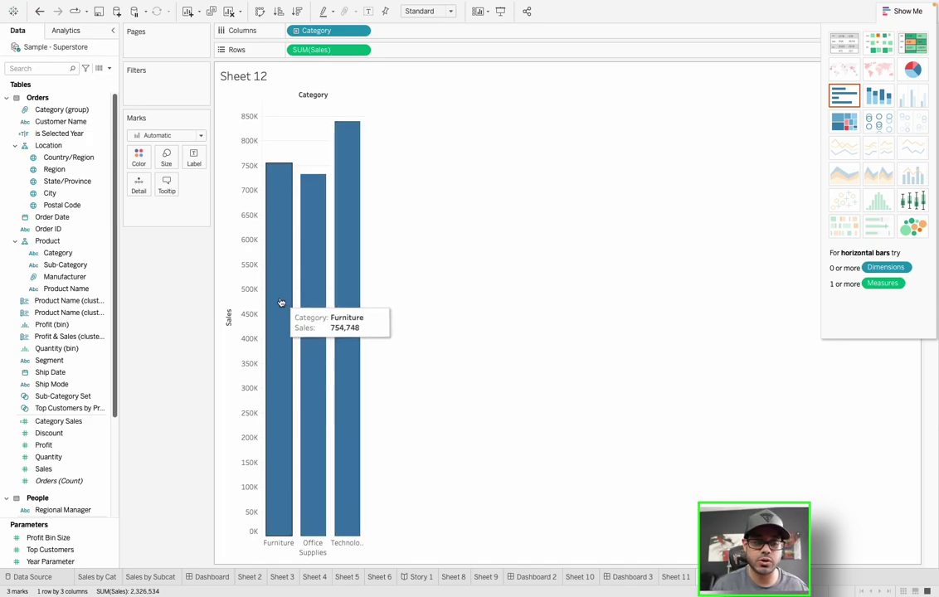
mouse_move(304, 294)
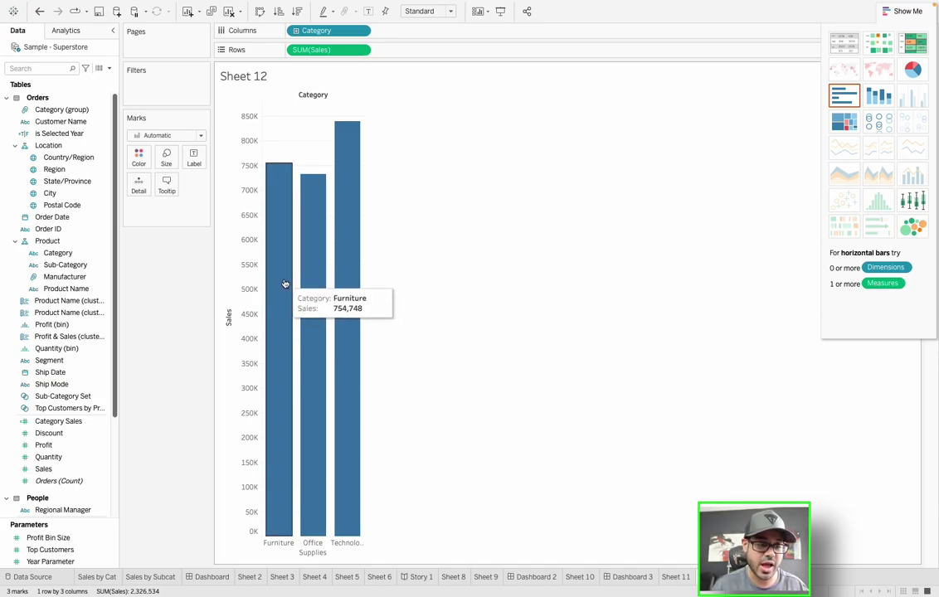
mouse_move(389, 285)
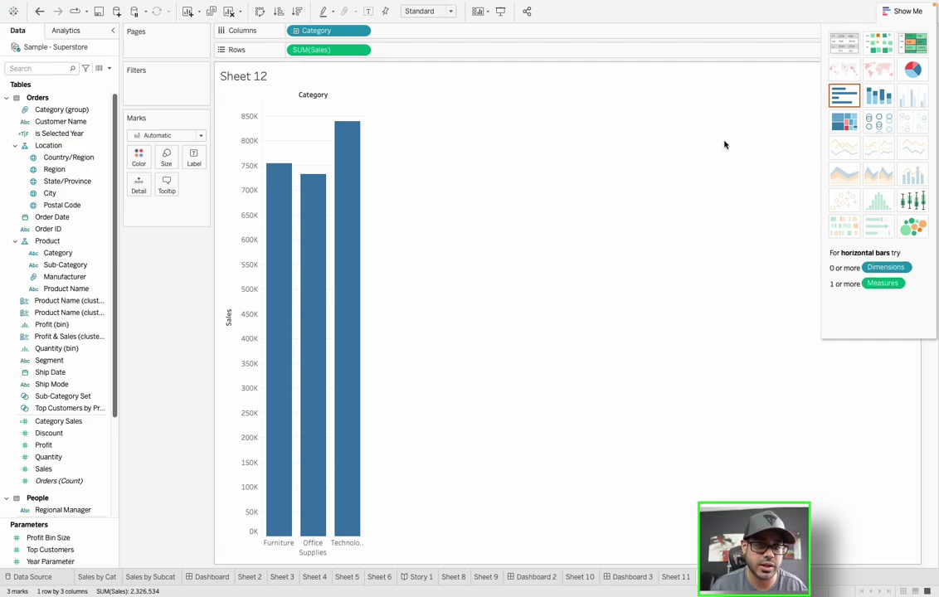
- Turn Sheet 12 into a yearly 2019–2022 Sales line by Order Date, then add a dashboard
drag(365, 30, 207, 181)
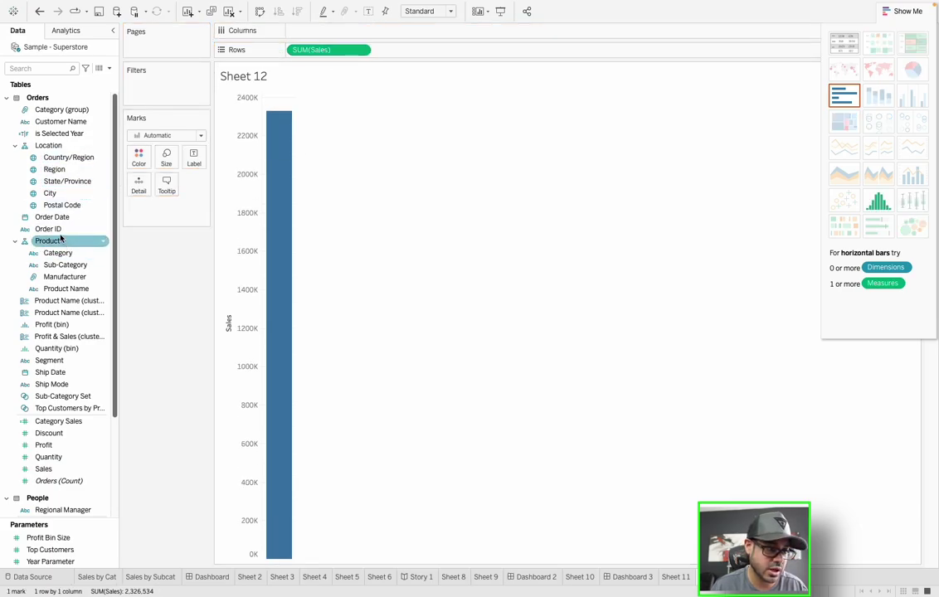
drag(52, 217, 338, 34)
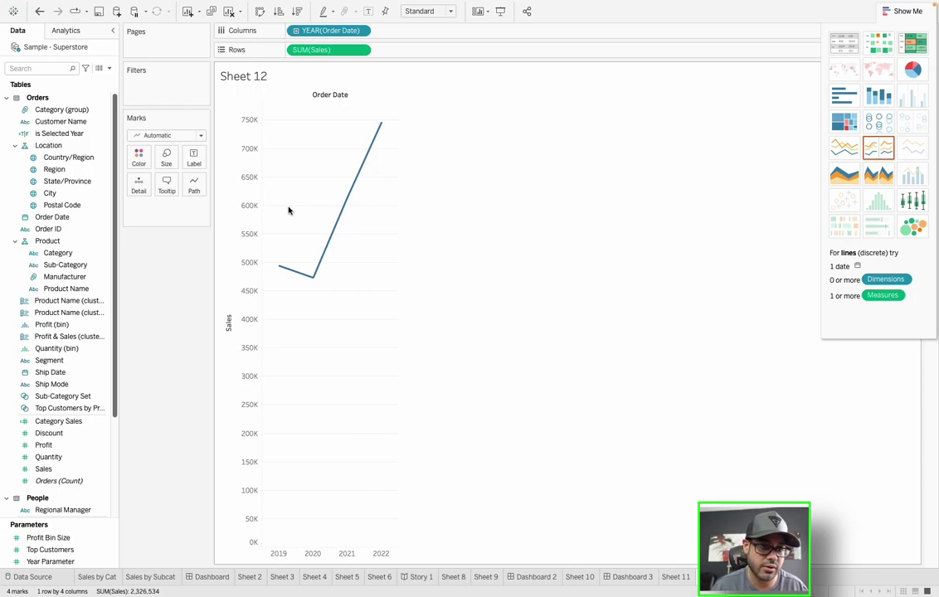
mouse_move(329, 249)
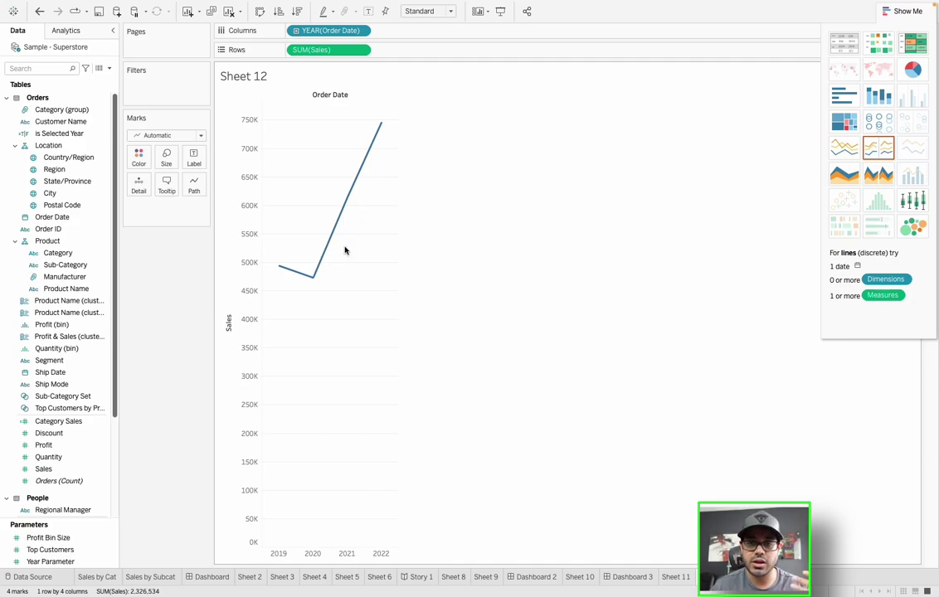
right_click(312, 556)
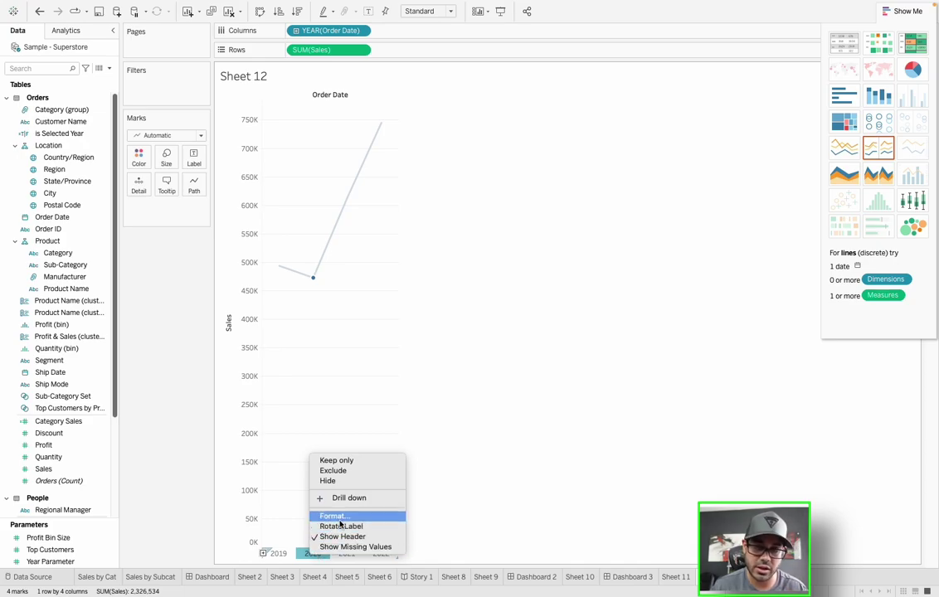
click(515, 294)
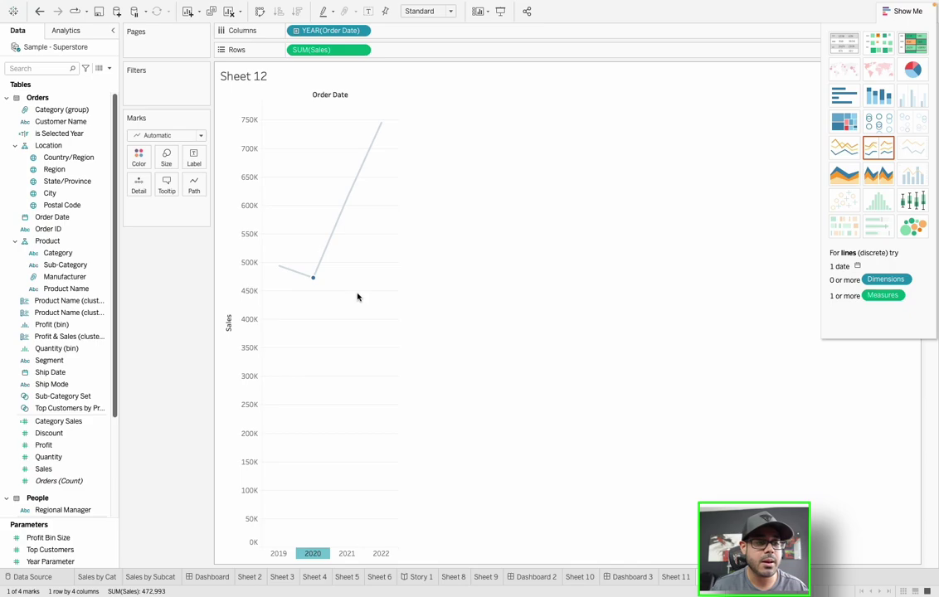
click(369, 223)
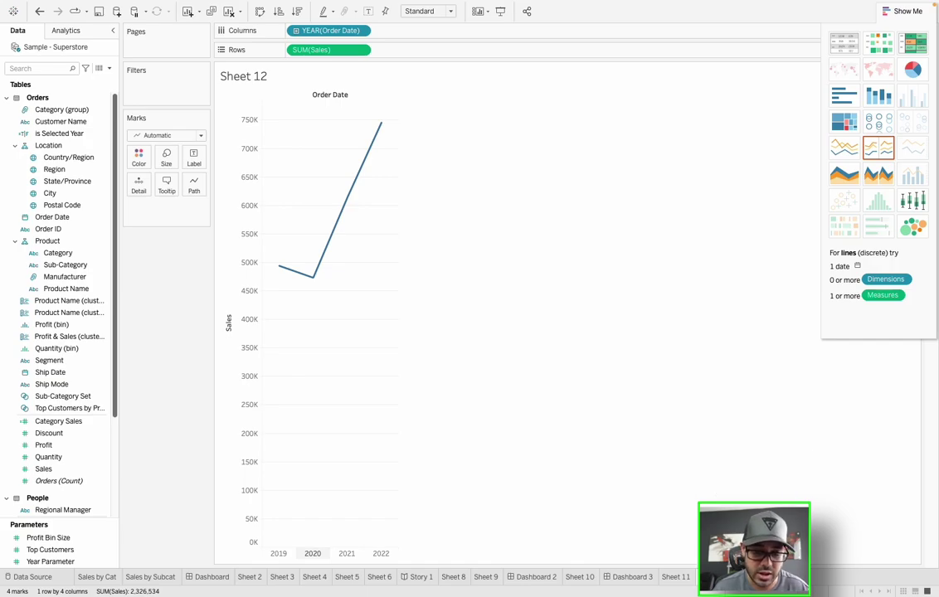
click(837, 576)
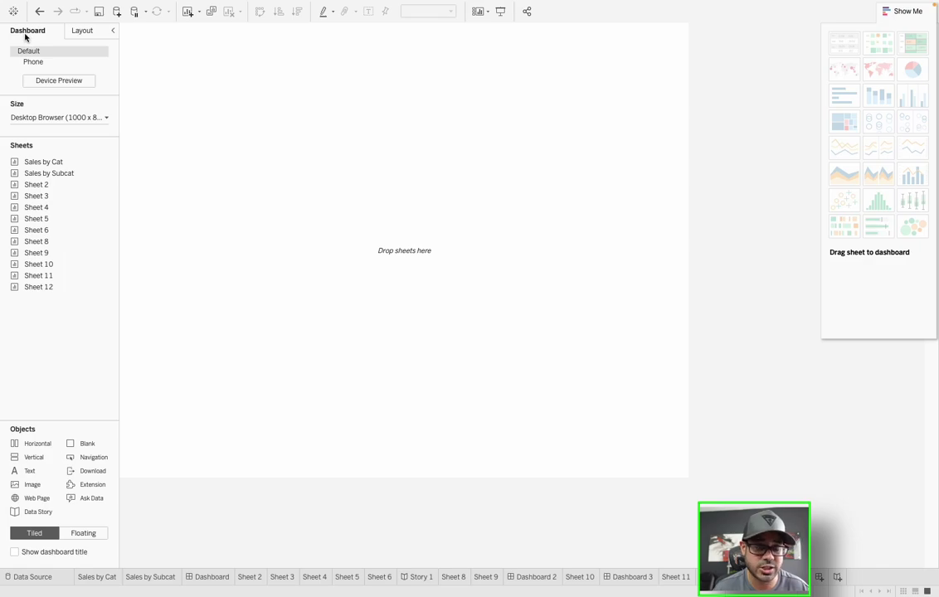
- Turn on Device Preview with Desktop type and the Generic Desktop Monitor (1920 x 1080) model
click(78, 32)
click(20, 33)
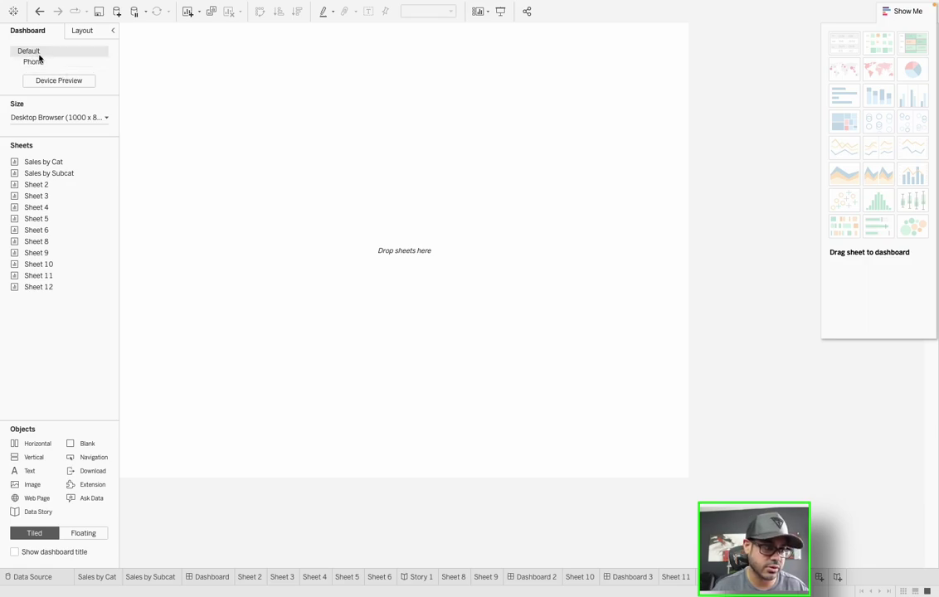
click(55, 82)
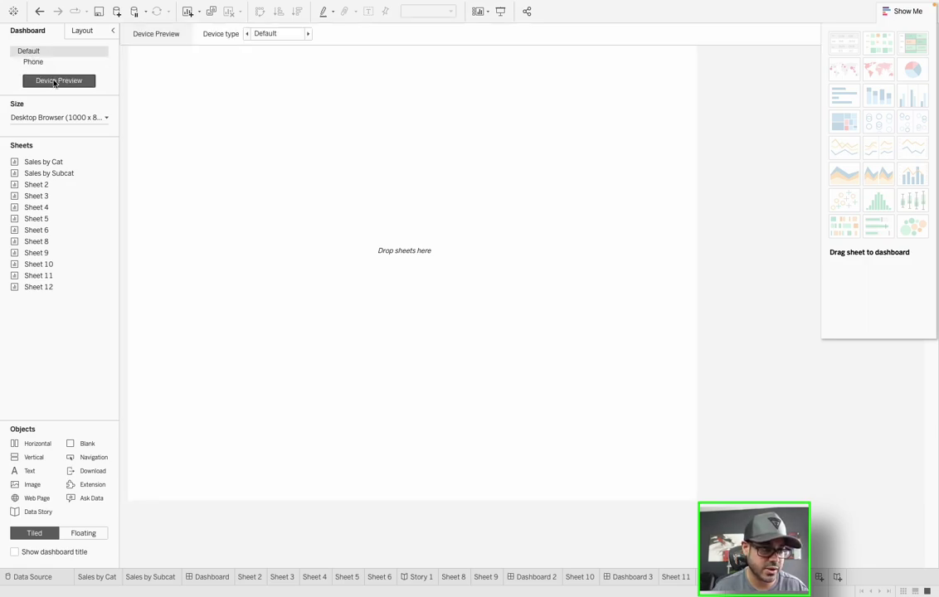
click(309, 34)
click(419, 35)
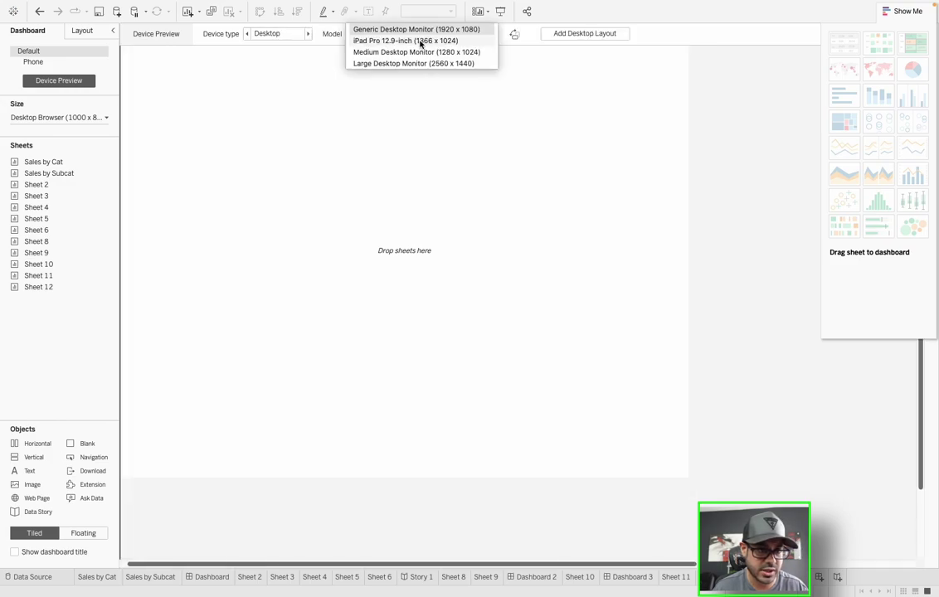
click(300, 33)
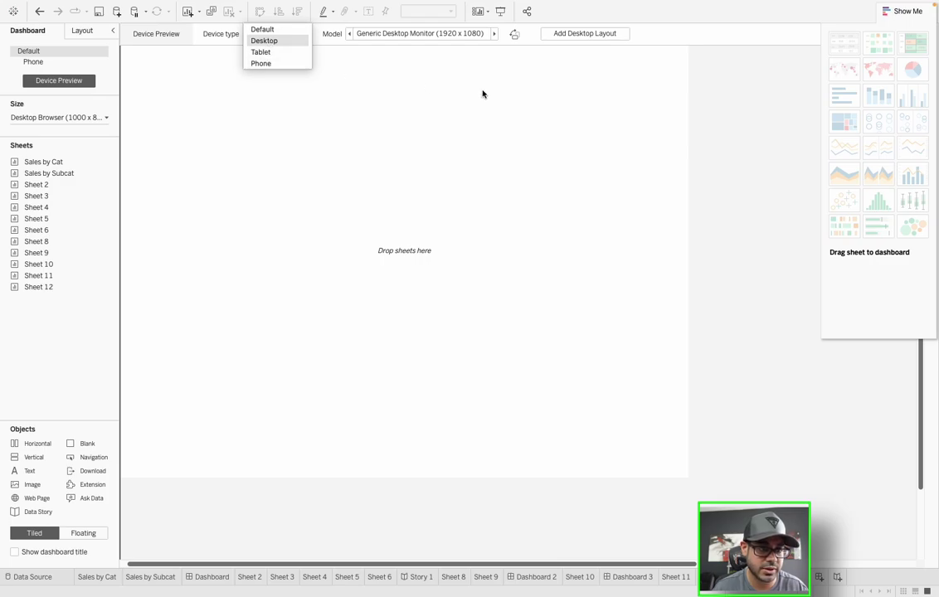
click(698, 106)
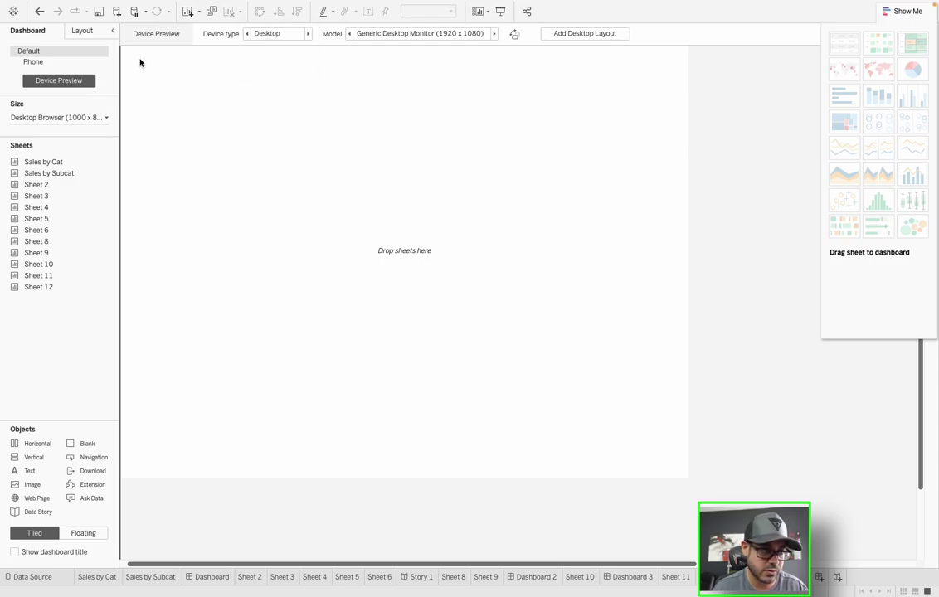
click(51, 118)
- Set the dashboard size to Fixed with the Custom 1920 x 1080 preset after trying Automatic
click(50, 139)
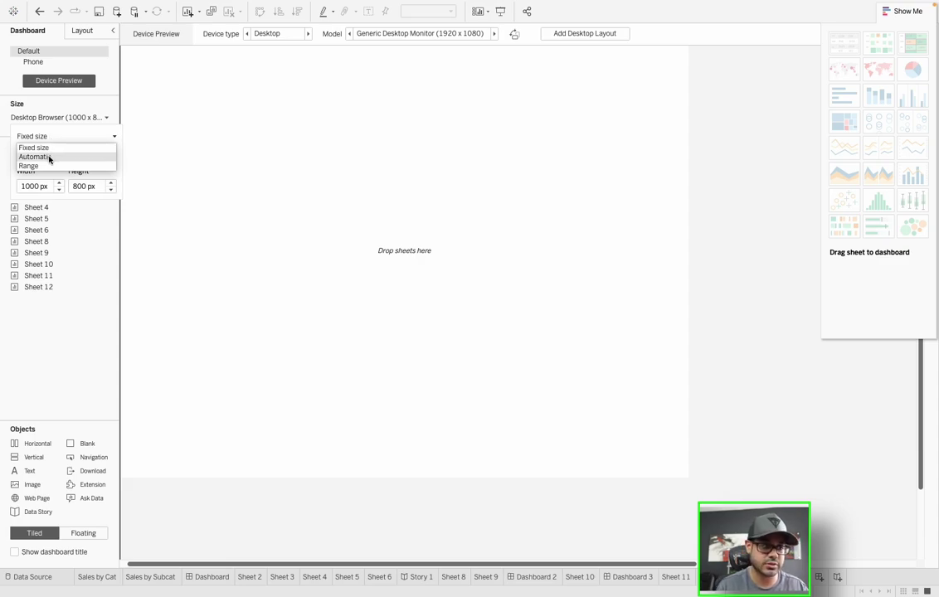
click(49, 158)
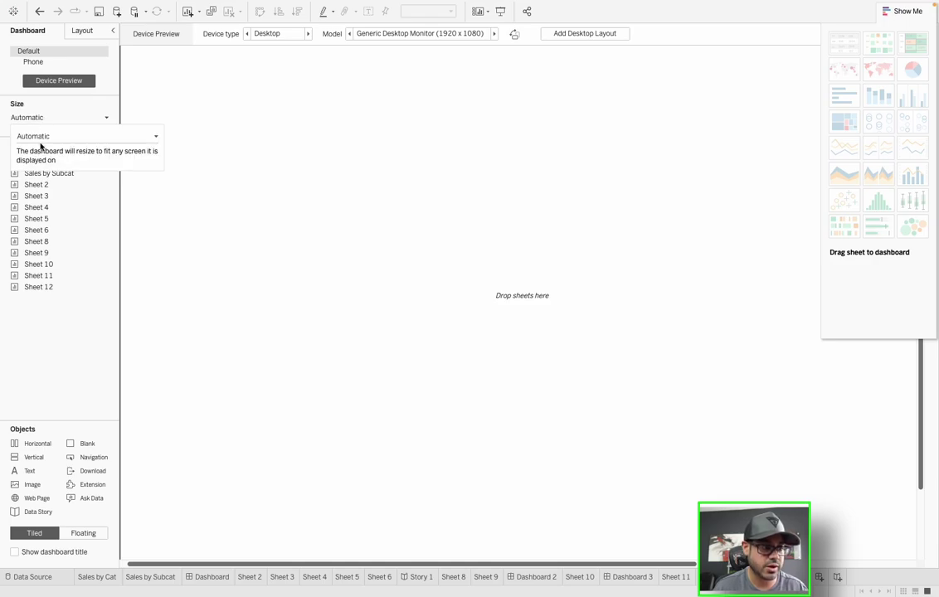
click(39, 139)
click(40, 147)
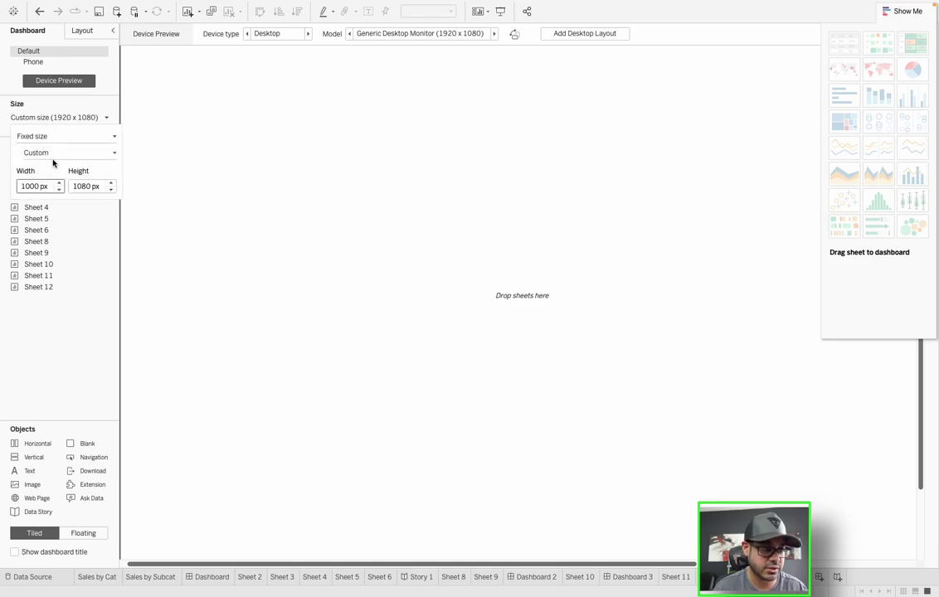
click(47, 155)
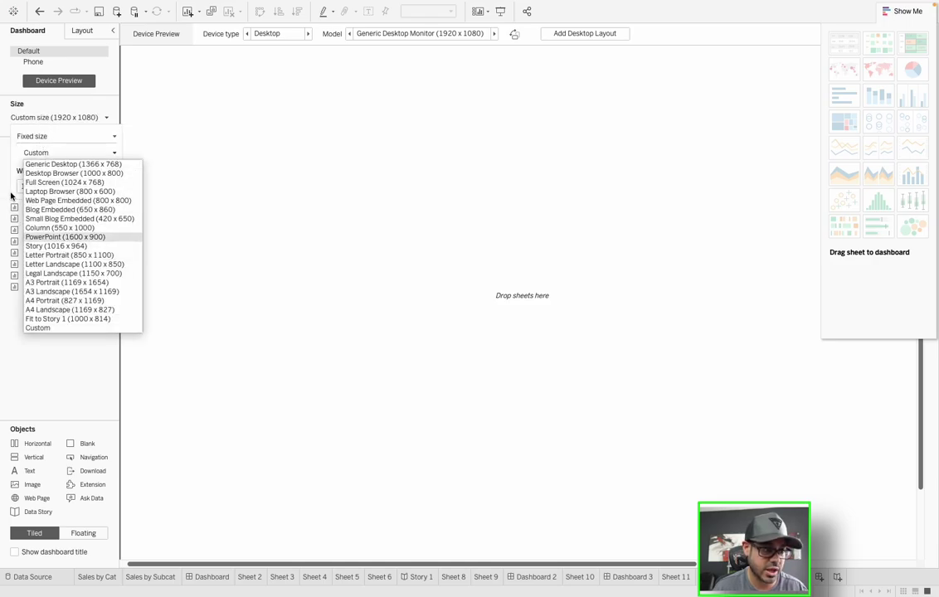
click(10, 173)
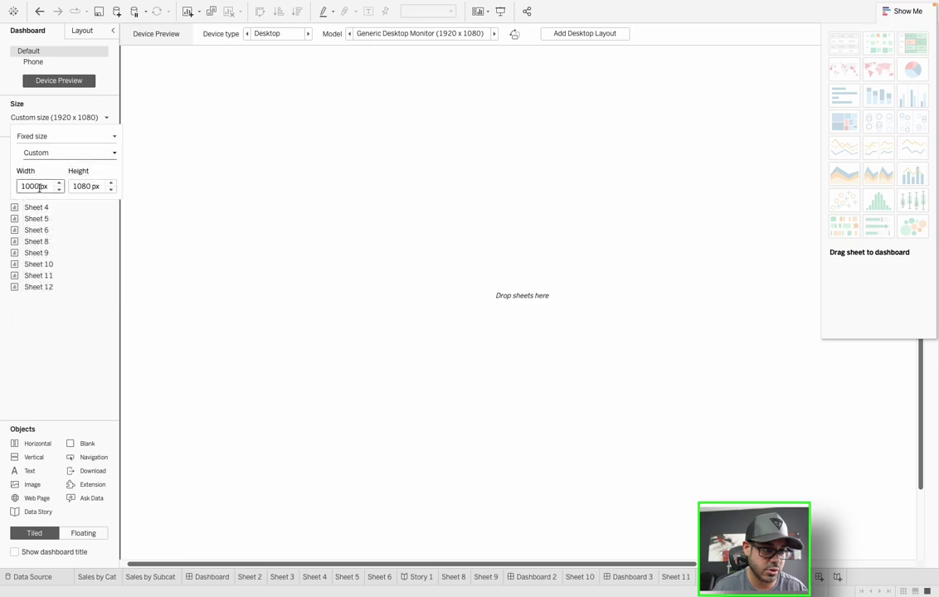
click(72, 101)
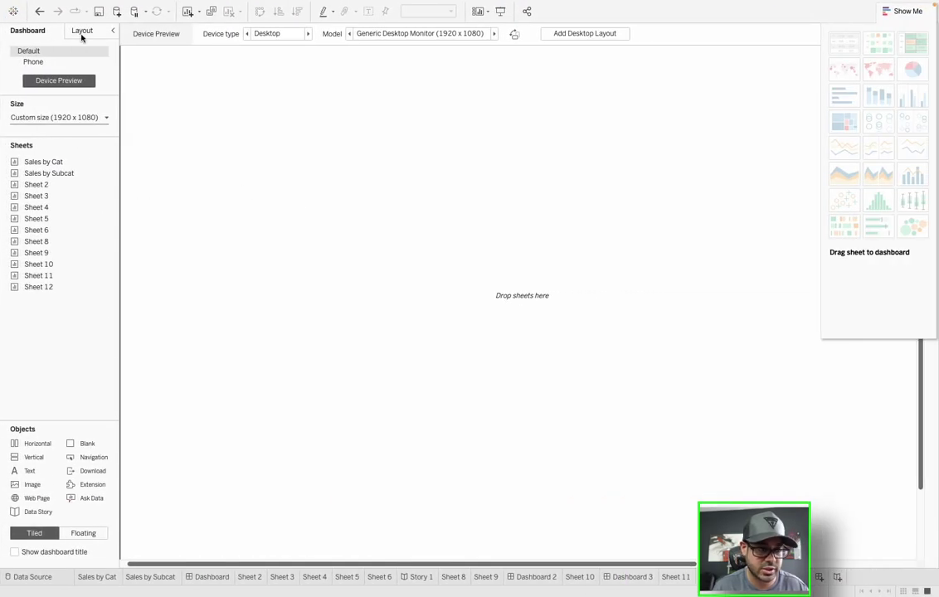
- Place a Horizontal container with a Blank object inside, then turn off Device Preview
click(81, 33)
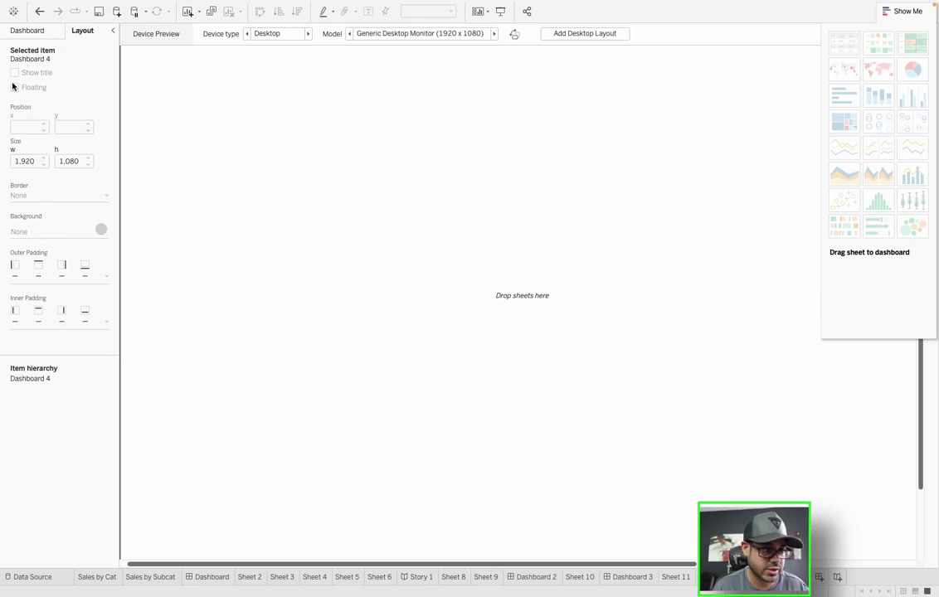
click(28, 31)
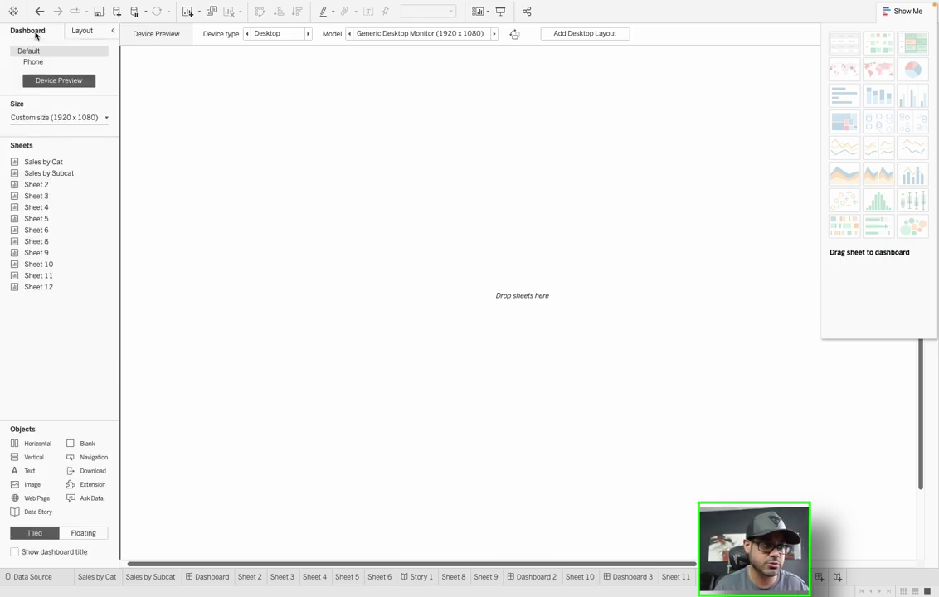
drag(42, 442, 245, 266)
drag(92, 441, 712, 435)
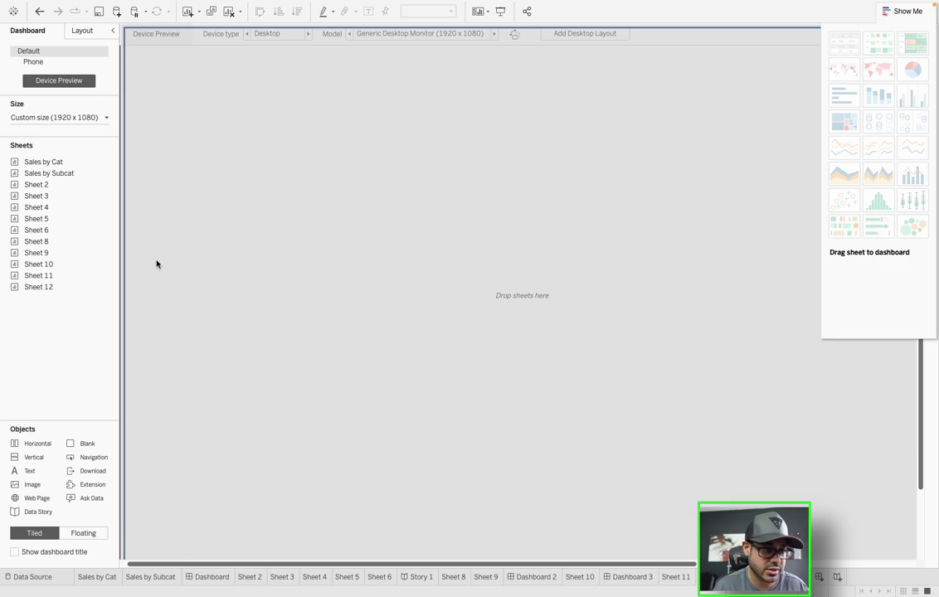
drag(156, 264, 160, 262)
click(81, 31)
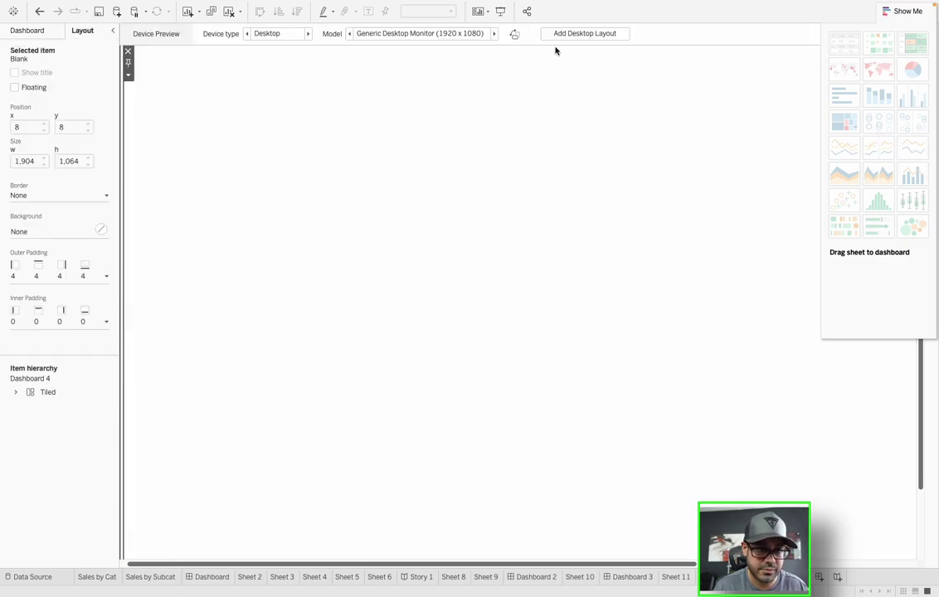
click(40, 31)
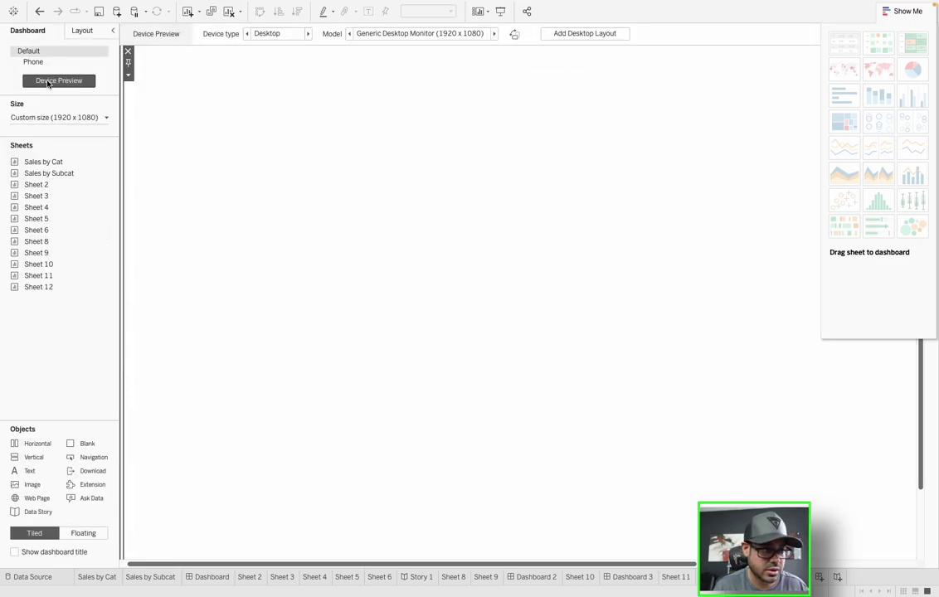
click(48, 81)
- Select the Blank in the item hierarchy and give it a solid border and dark grey background
click(84, 33)
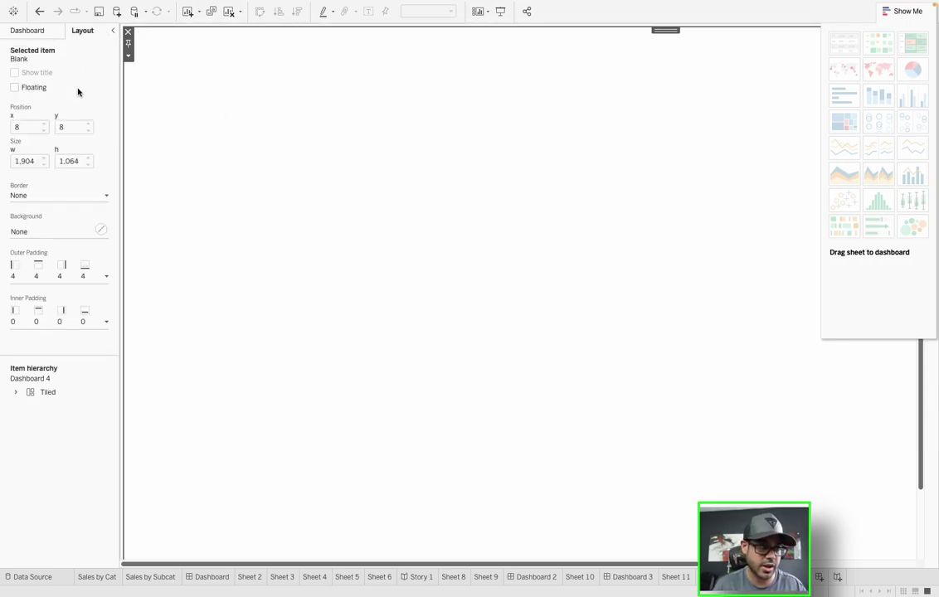
click(15, 393)
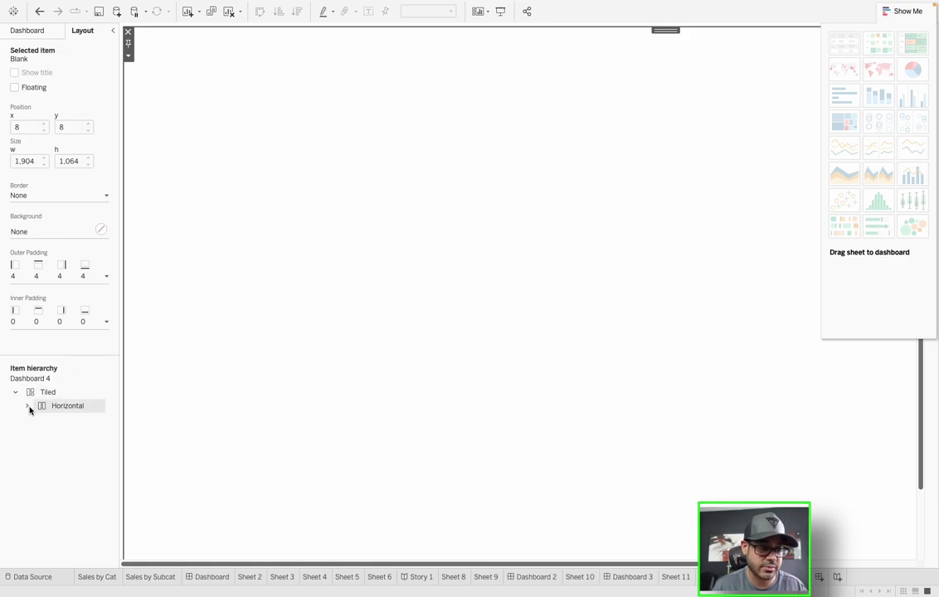
click(29, 406)
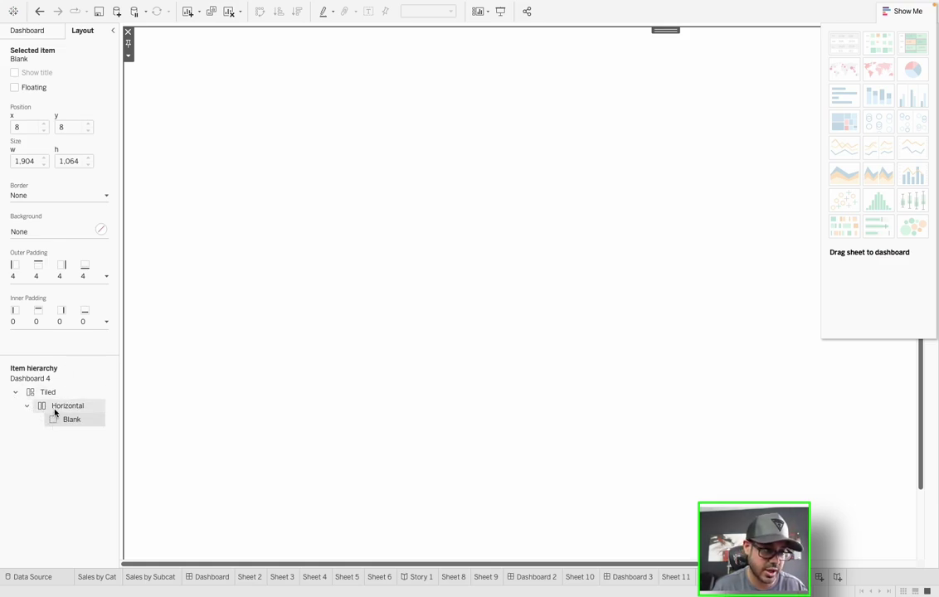
click(38, 197)
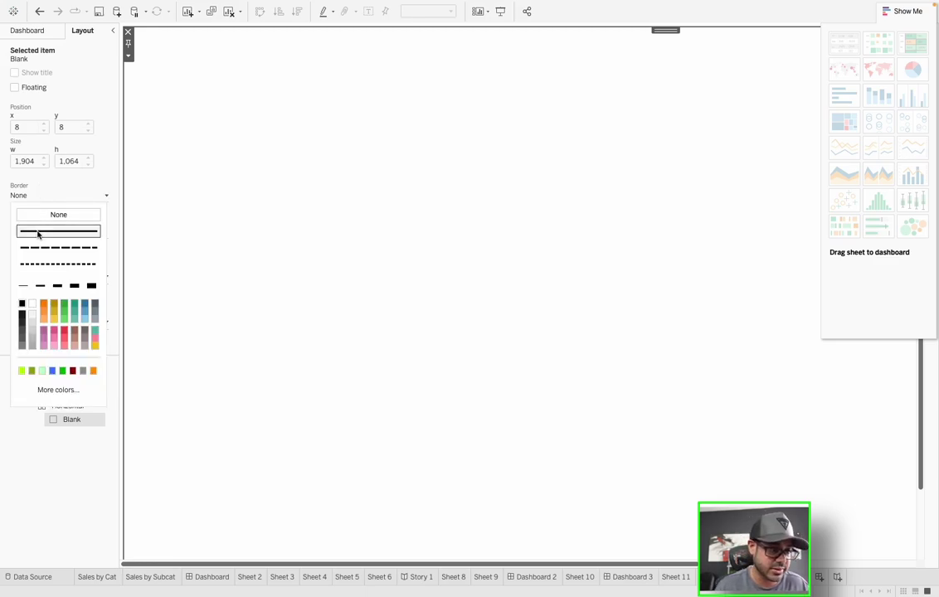
click(37, 233)
click(97, 180)
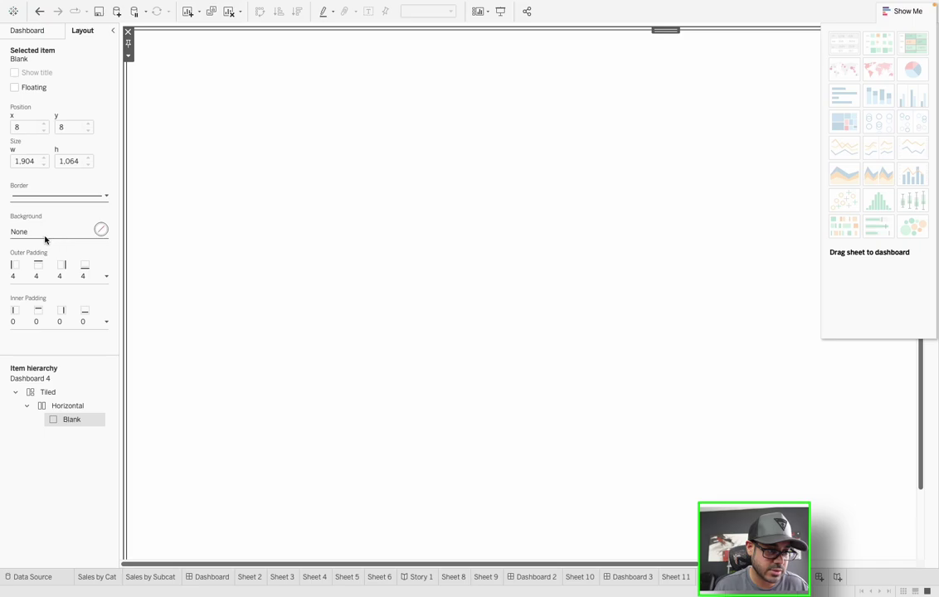
click(47, 233)
click(33, 271)
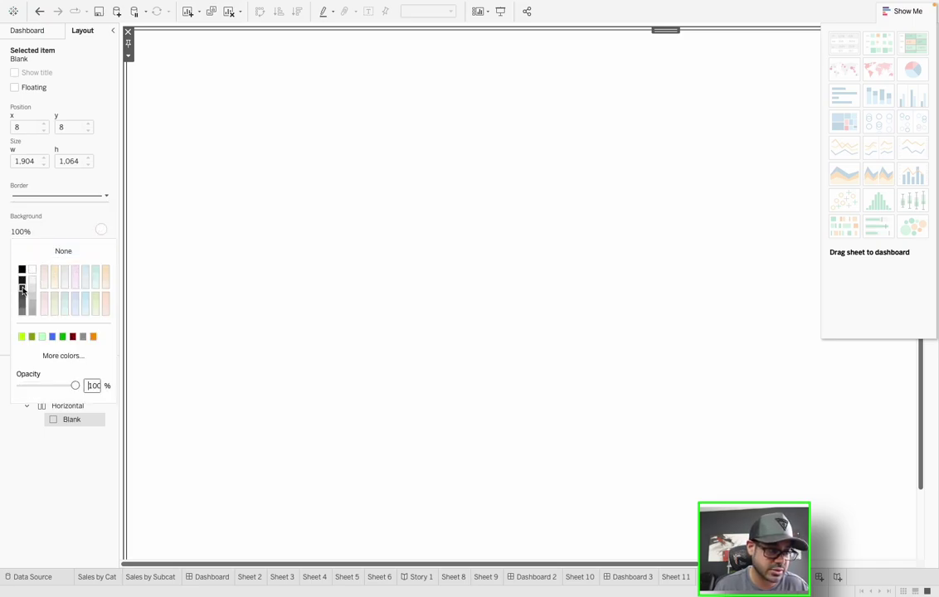
click(22, 274)
- Set the Blank's border to None after trying dotted and thicker lines
click(44, 196)
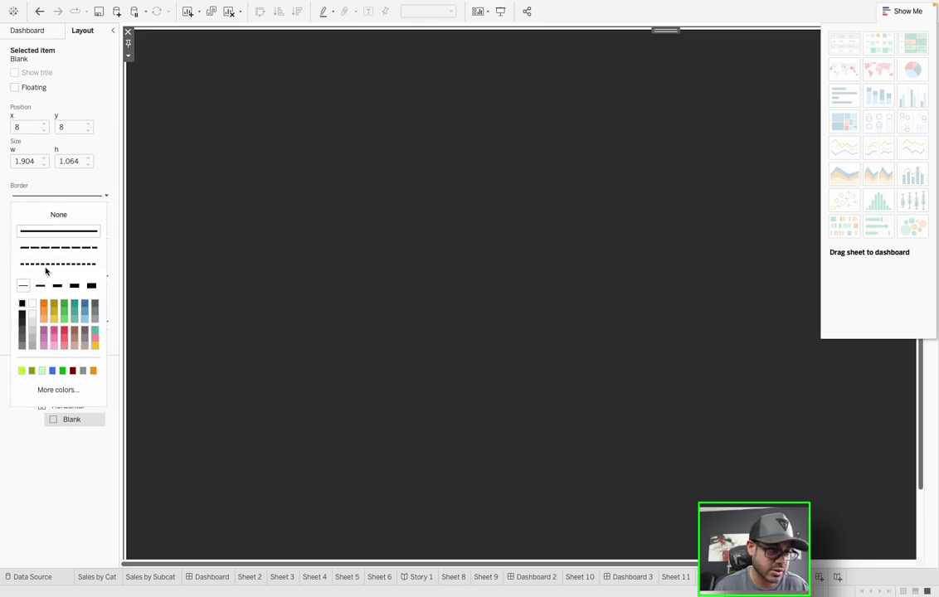
click(48, 263)
click(57, 286)
click(71, 217)
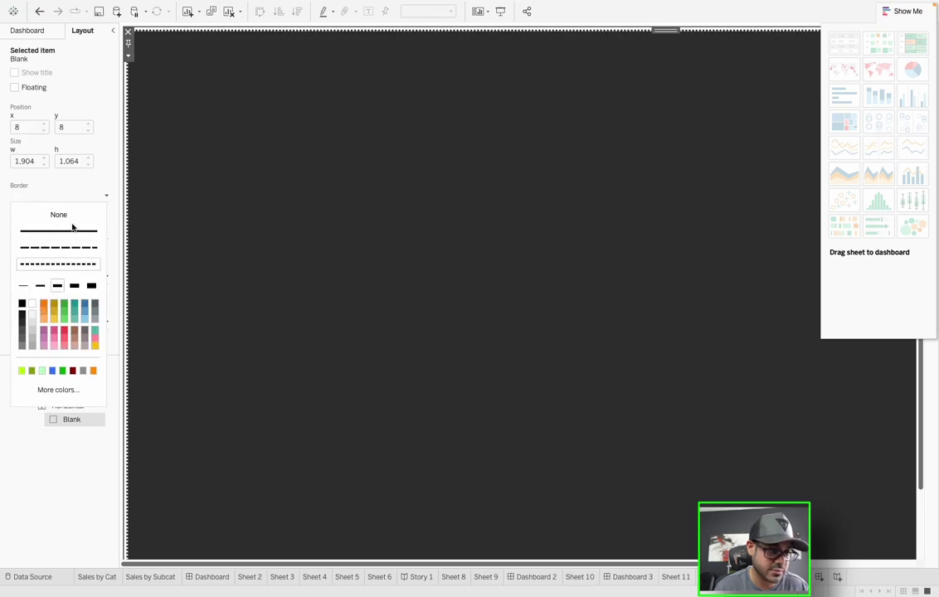
click(79, 151)
- Set the Blank's inner padding to 4 on all sides
click(41, 270)
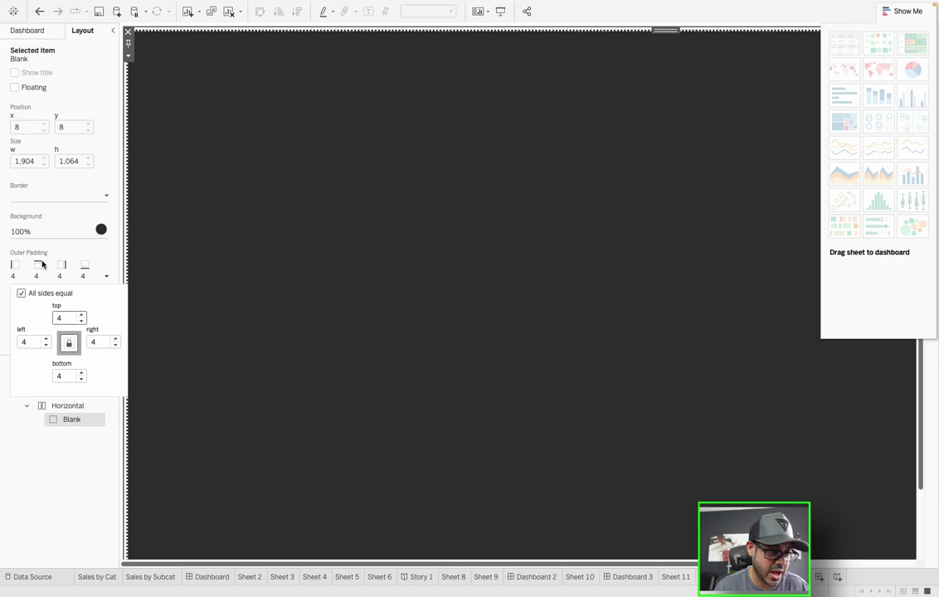
click(39, 269)
click(39, 270)
click(39, 270)
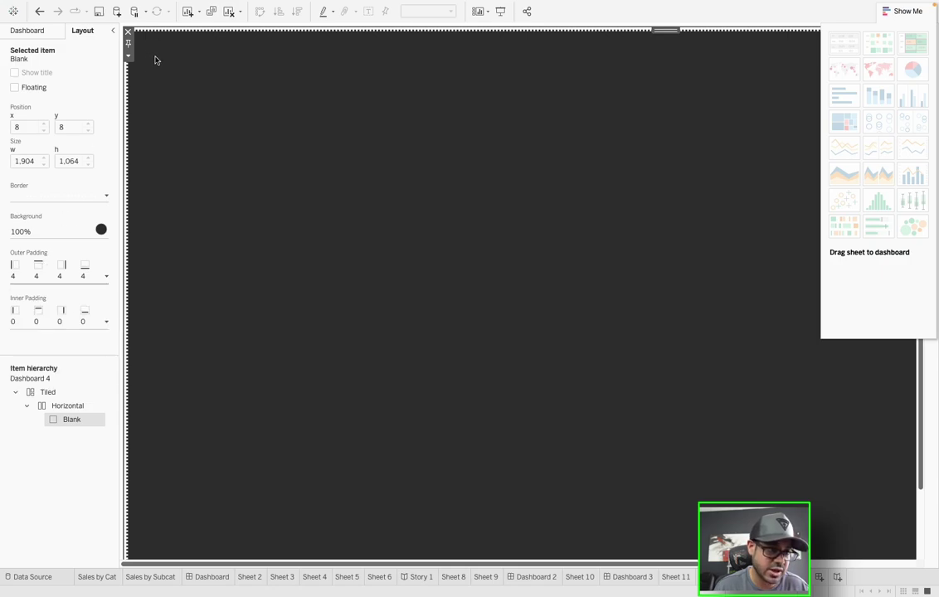
click(39, 319)
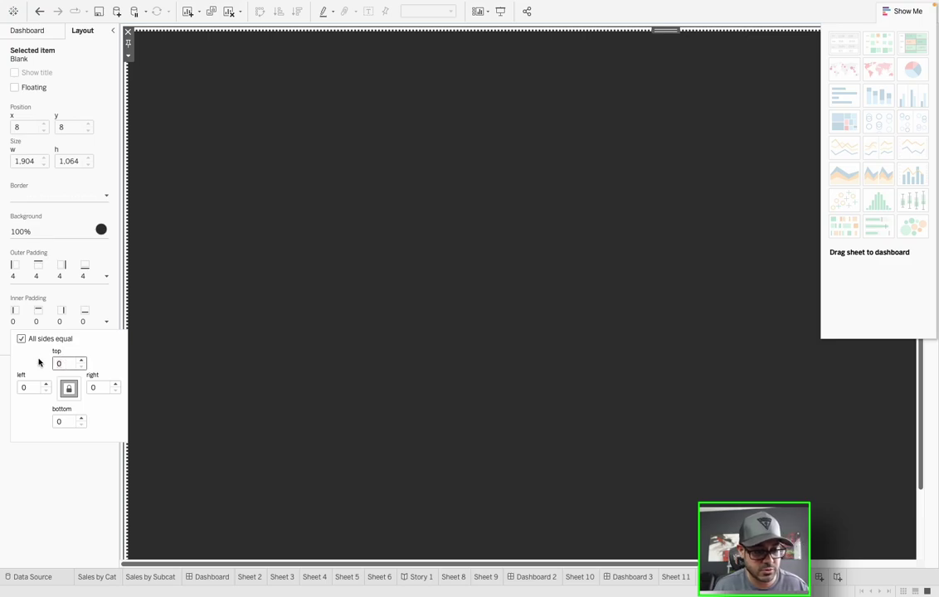
text(4)
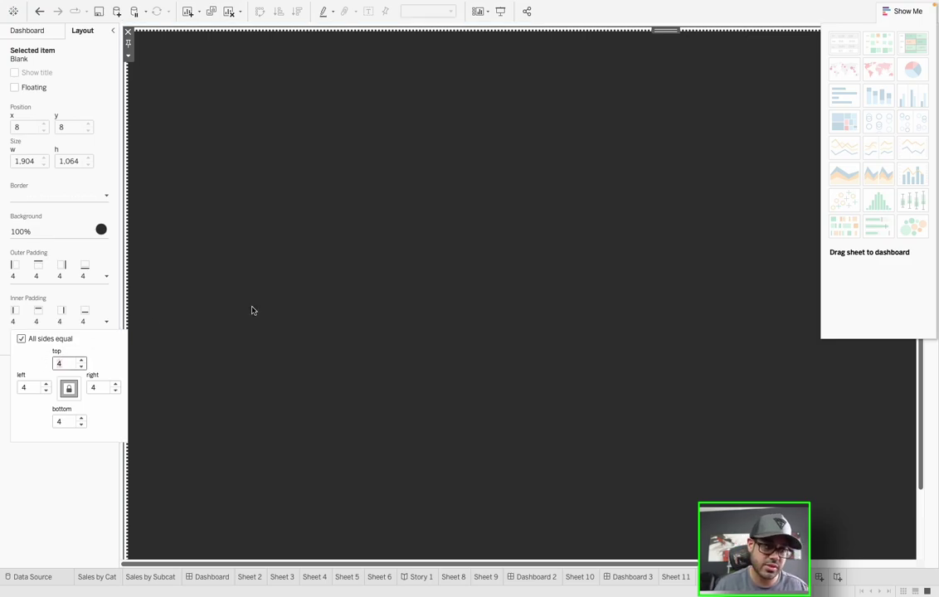
click(90, 469)
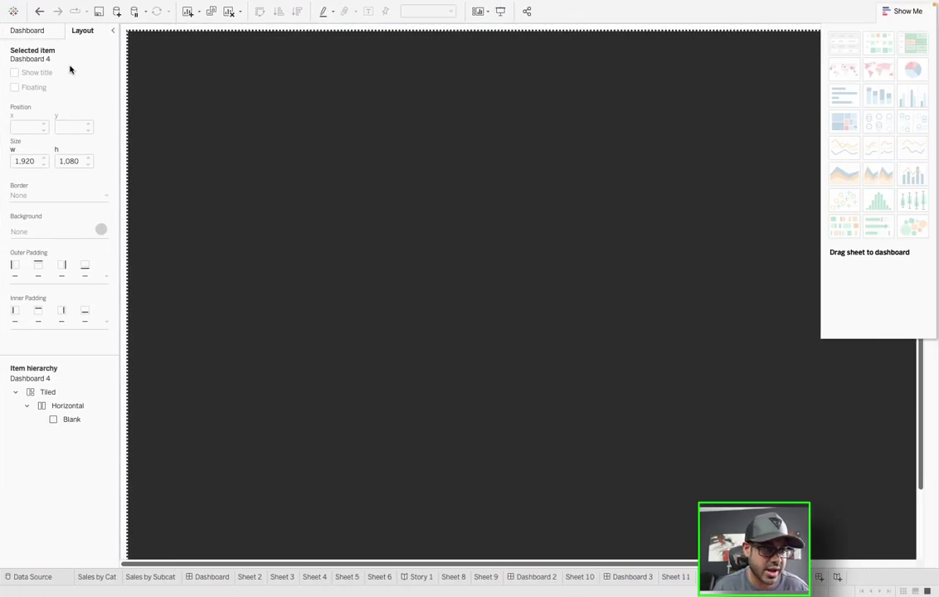
click(30, 33)
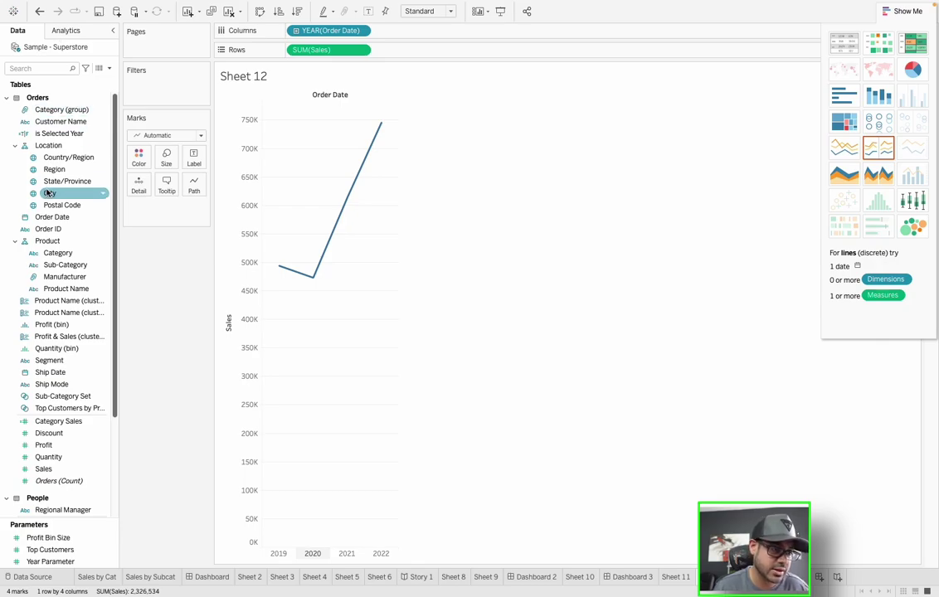
click(40, 147)
key(Down)
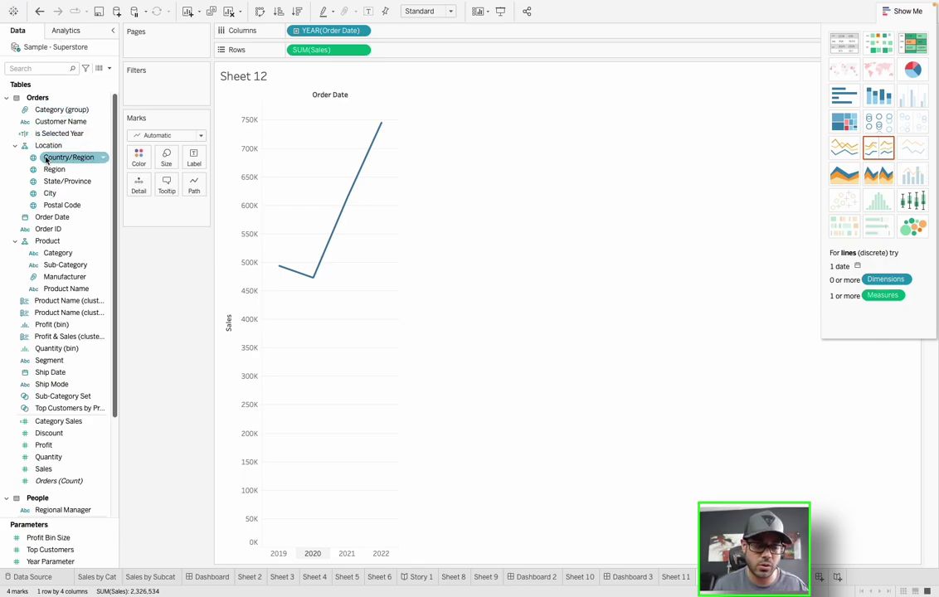
click(71, 149)
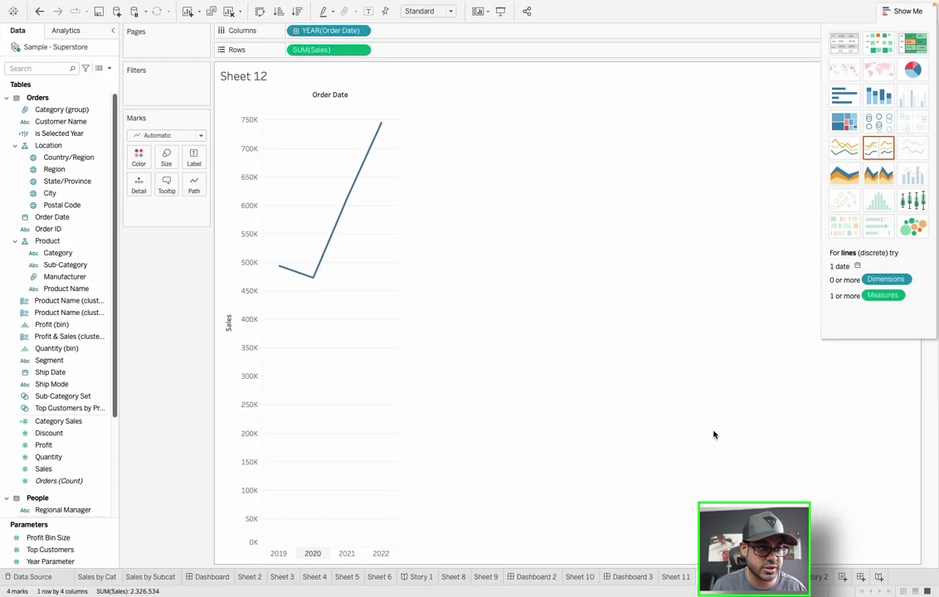
- Create a new story and glance at its Size options
click(879, 578)
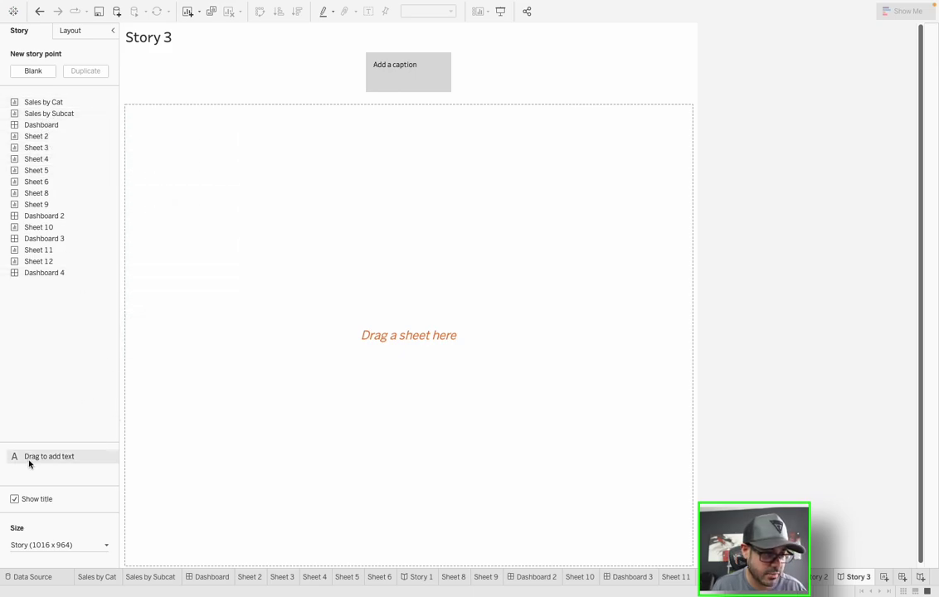
click(49, 548)
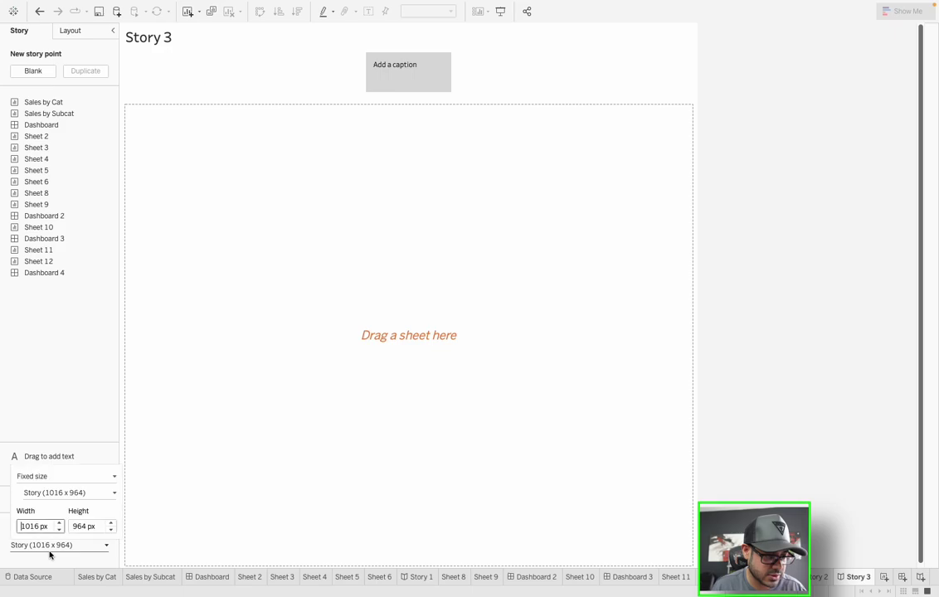
click(62, 404)
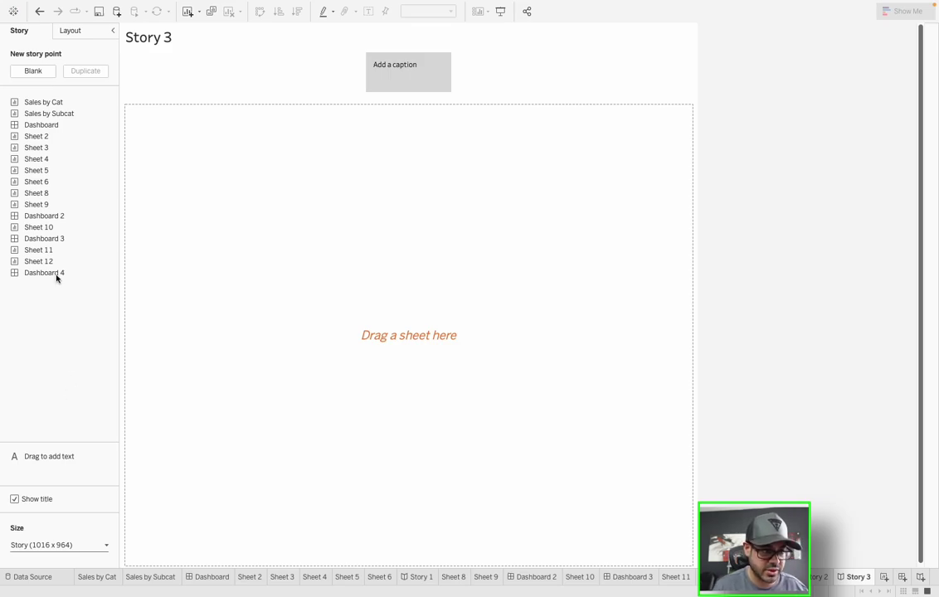
- Add Sheet 4 and Dashboard as story points, then replace the first point with Sheet 6
drag(58, 158, 324, 193)
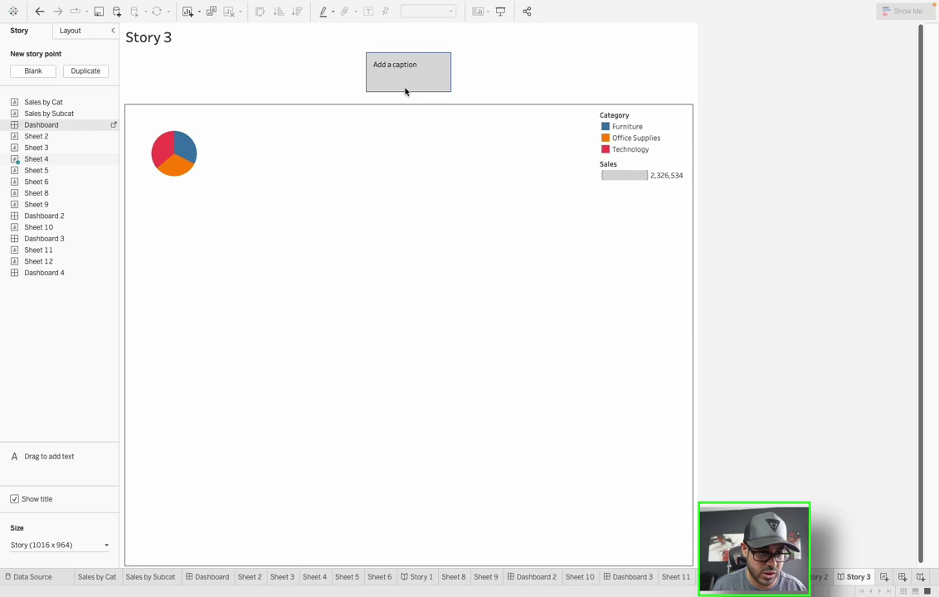
drag(464, 75, 465, 76)
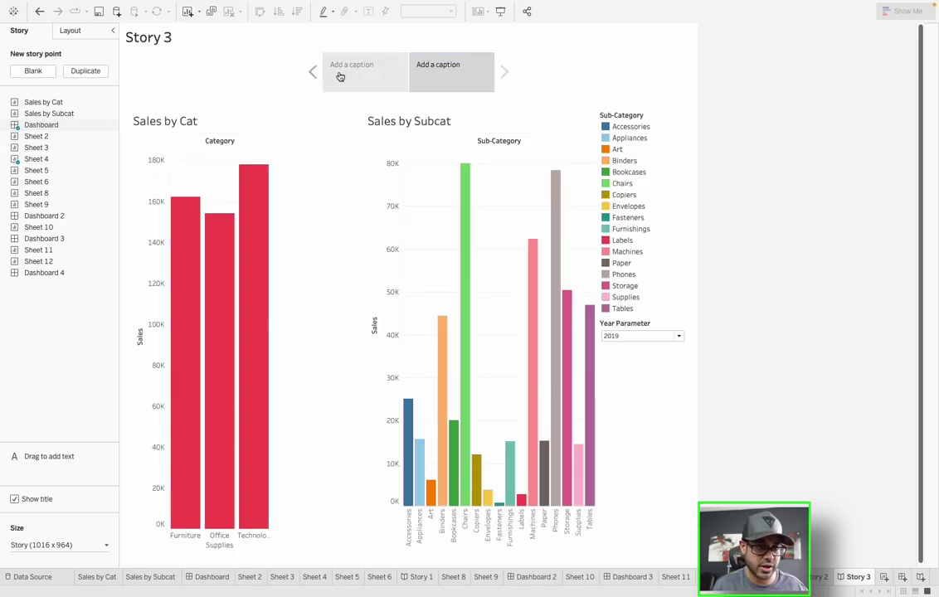
click(312, 72)
mouse_move(52, 184)
mouse_down()
mouse_move(450, 73)
mouse_move(399, 83)
mouse_move(320, 170)
mouse_up()
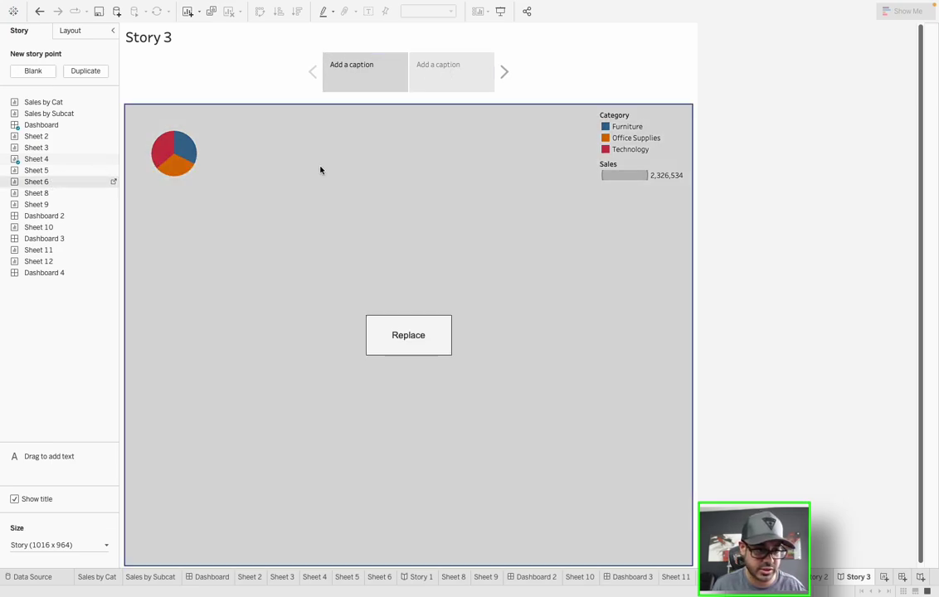
drag(396, 319, 398, 321)
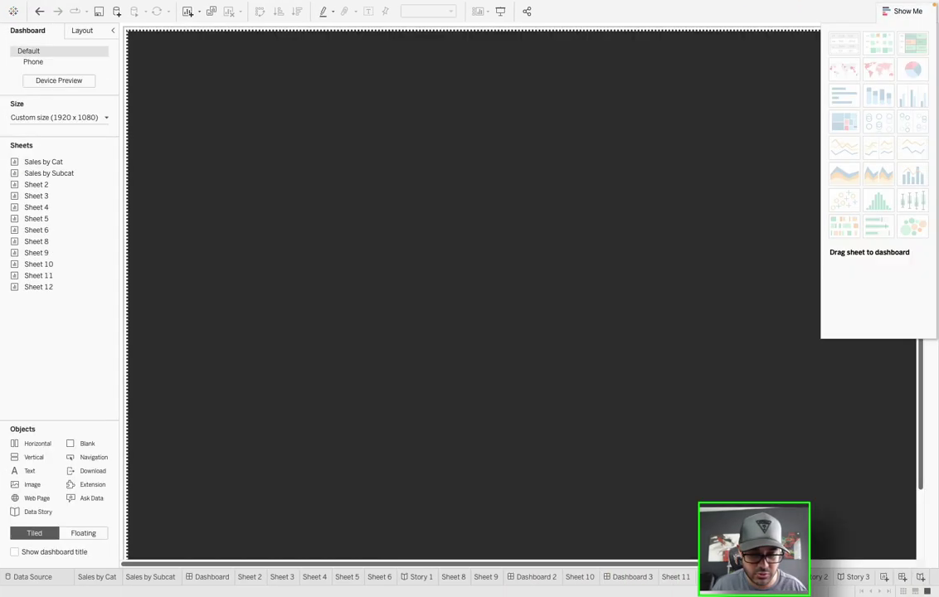
- Expand Dashboard 4's Tiled item hierarchy and select the Blank object
click(86, 31)
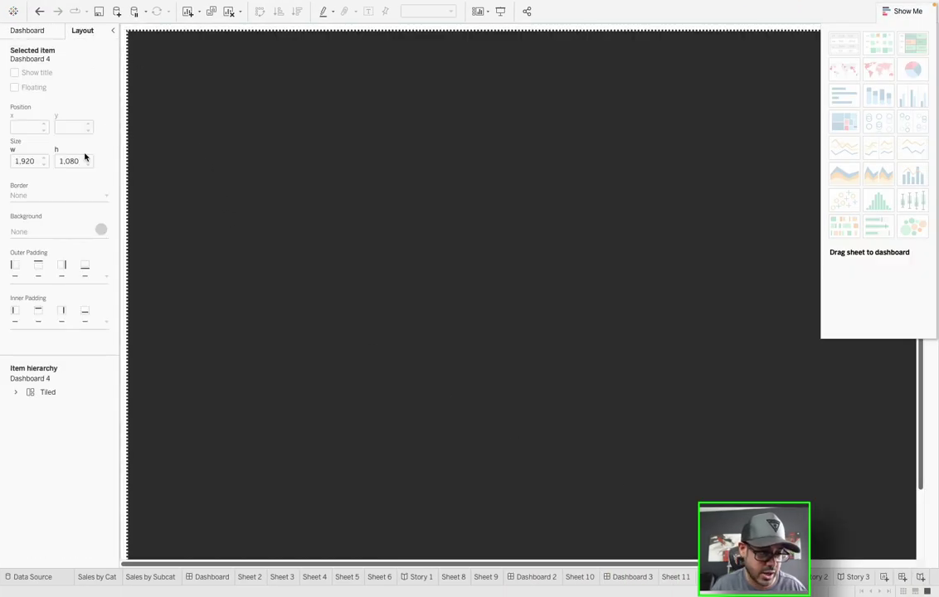
click(15, 391)
click(26, 405)
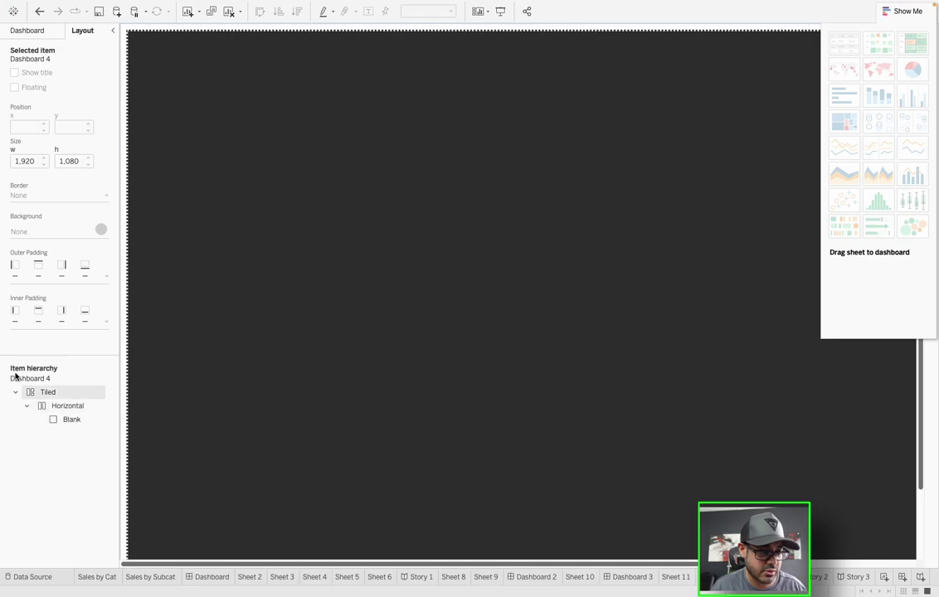
click(278, 212)
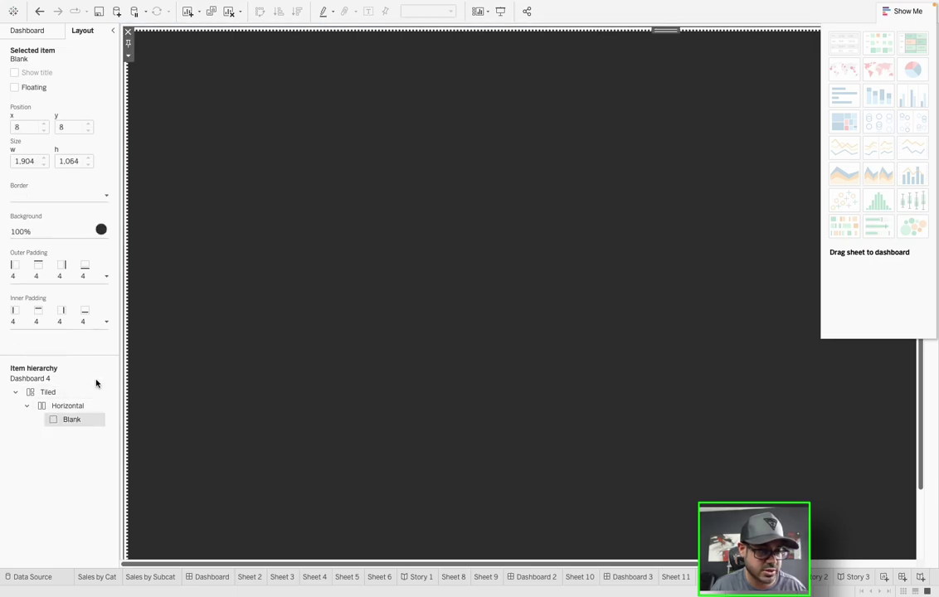
- Add a Vertical container to Dashboard 4 and move it into the top half above Blank
click(29, 31)
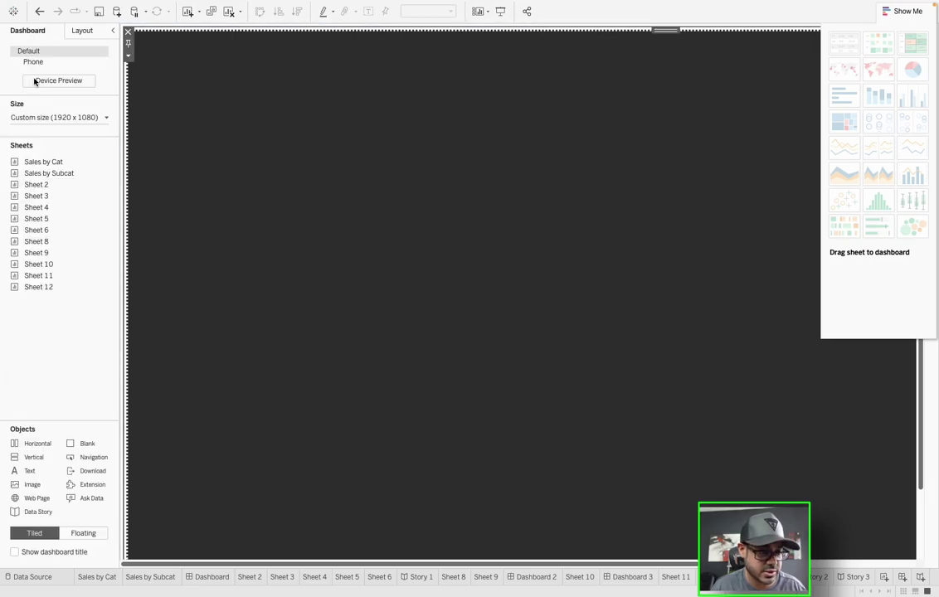
drag(16, 445, 185, 399)
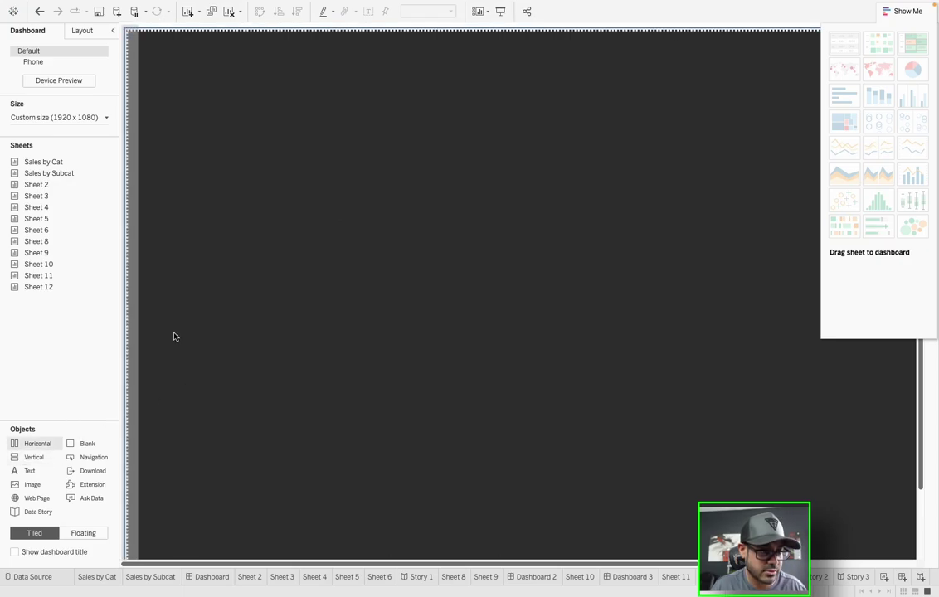
drag(174, 336, 176, 337)
click(82, 30)
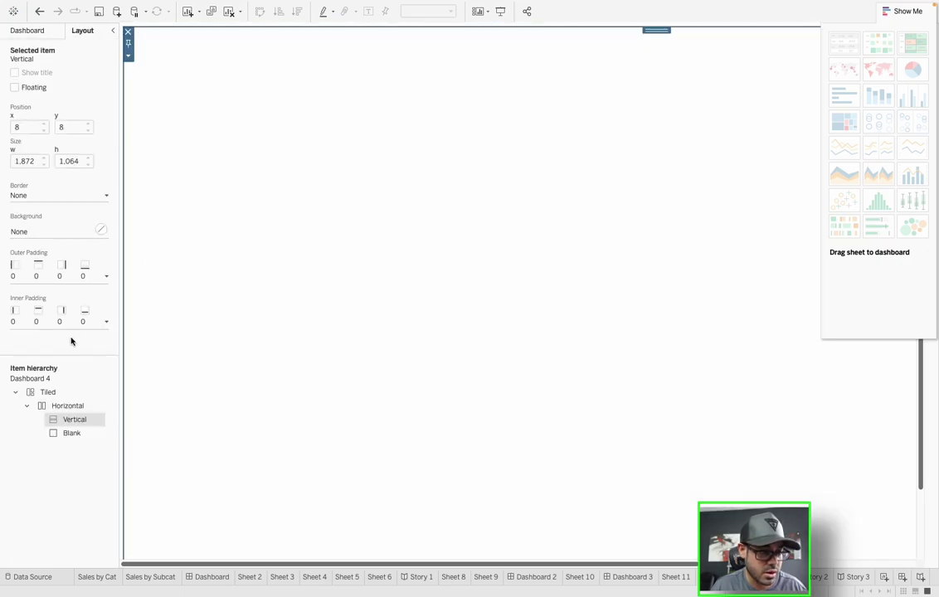
right_click(77, 424)
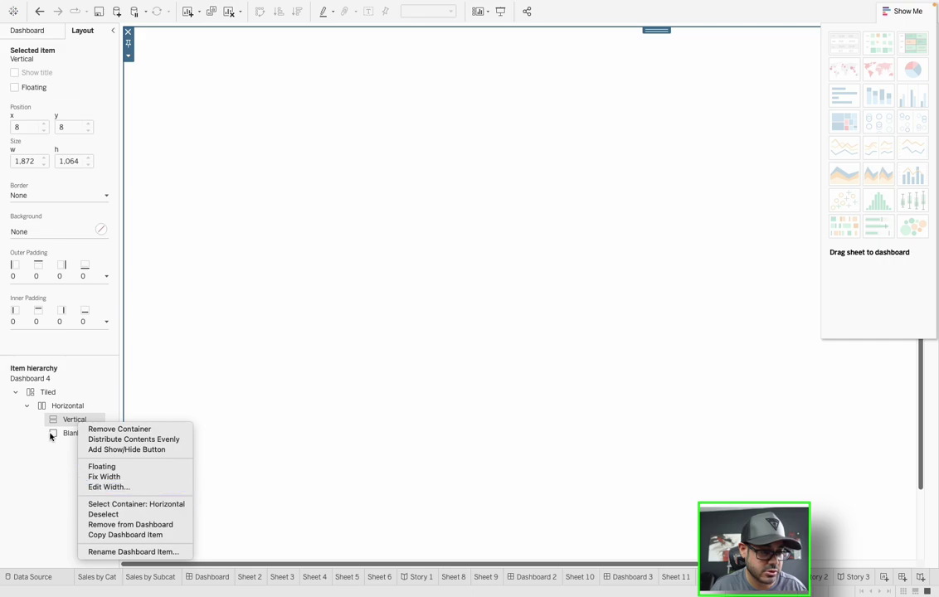
key(Escape)
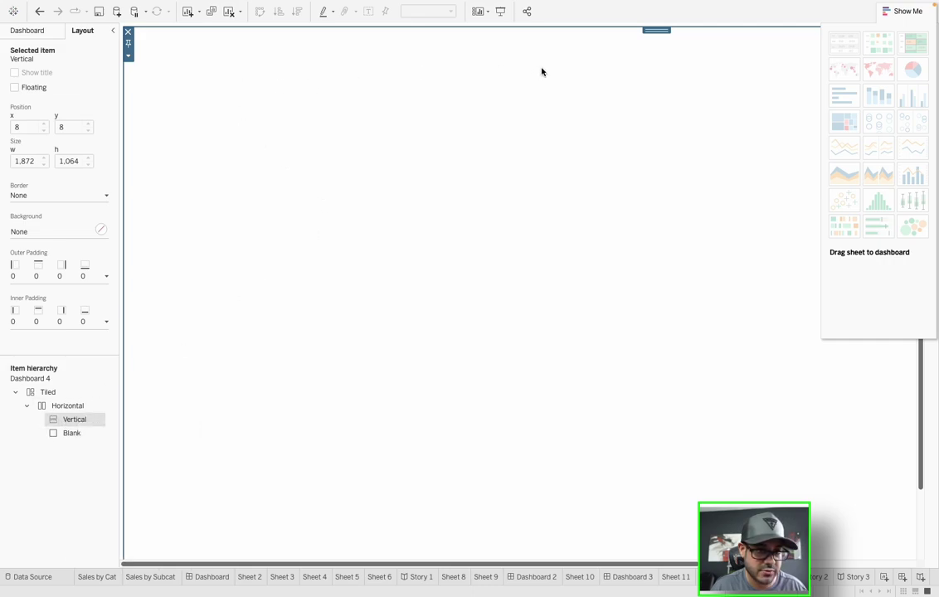
drag(654, 31, 123, 502)
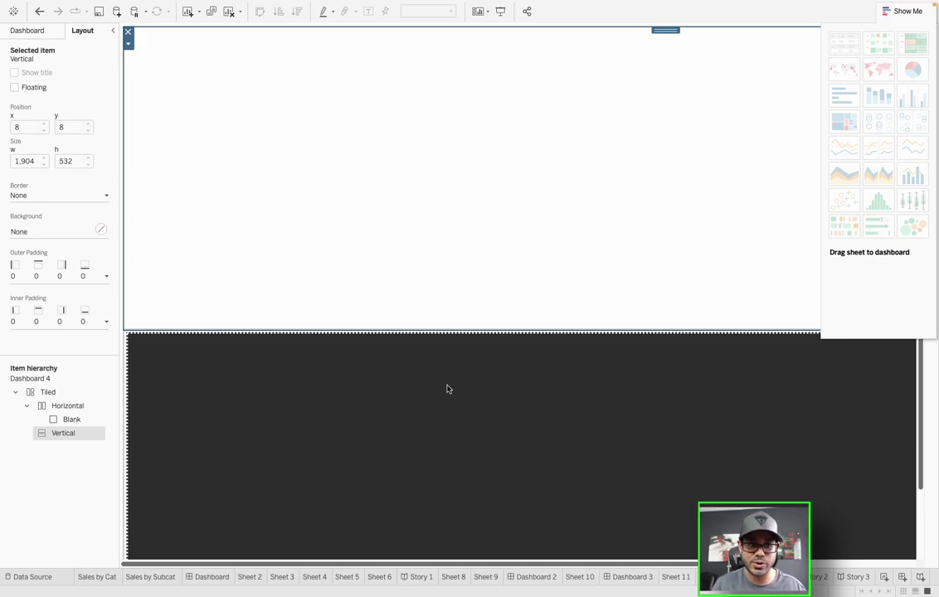
click(64, 421)
click(65, 407)
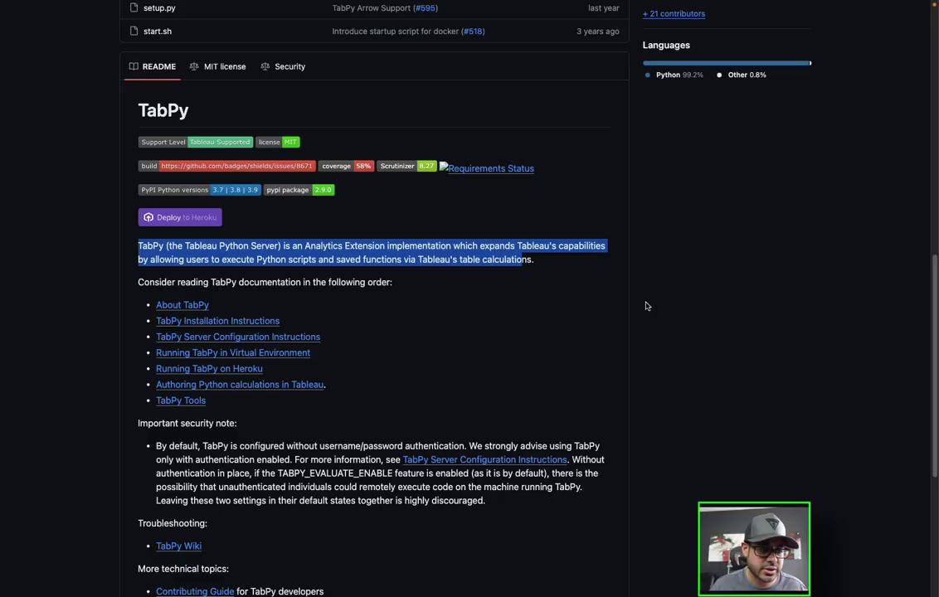
- In the TabPy README, highlight 'Tableau Python Server', 'Python scripts' and 'saved functions'
scroll(530, 294, up, 8)
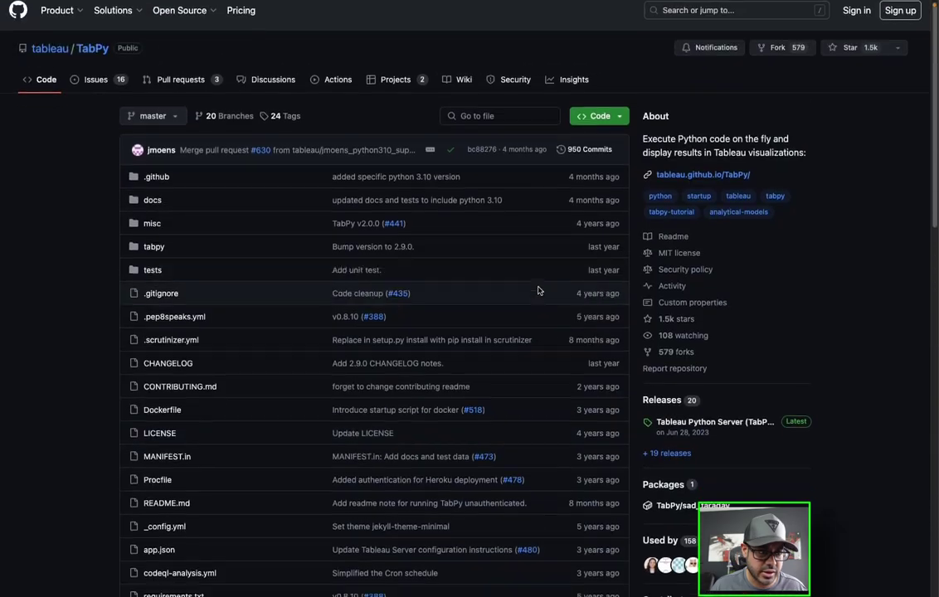
scroll(538, 290, down, 8)
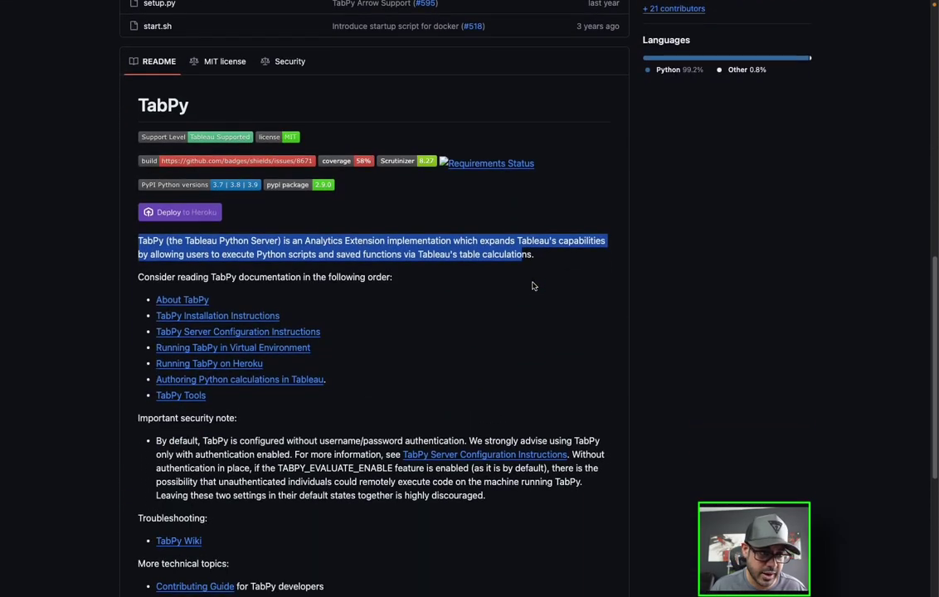
click(178, 242)
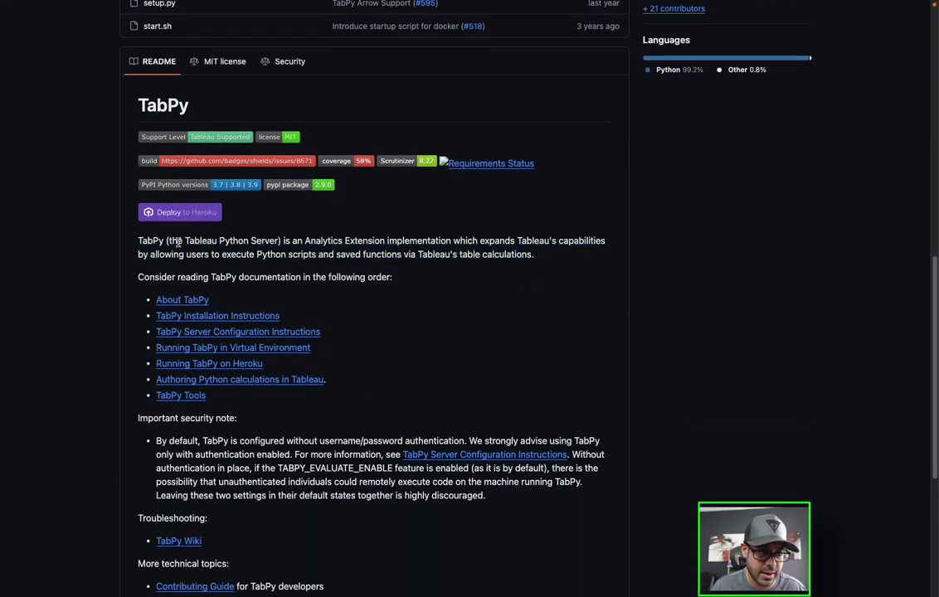
drag(187, 242, 151, 259)
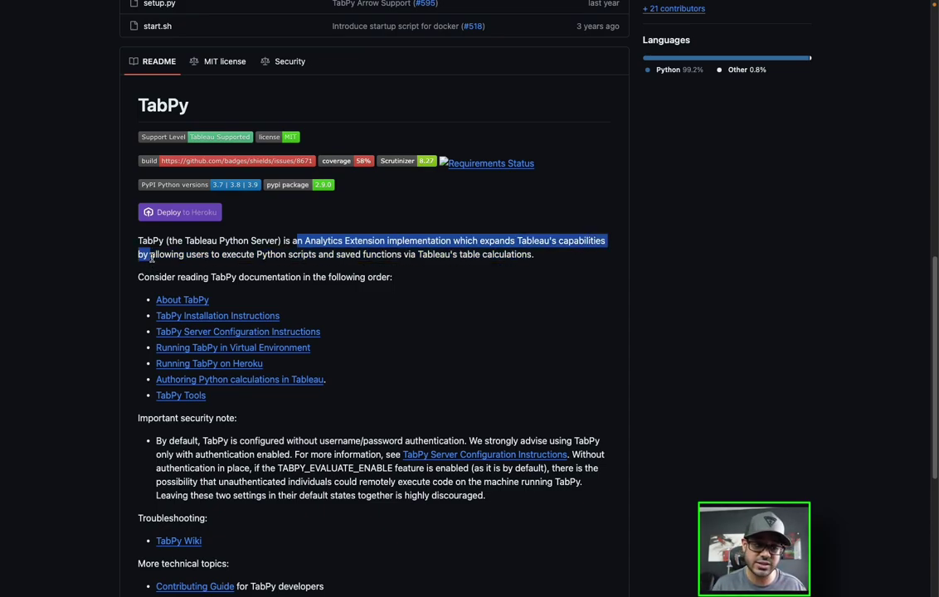
drag(257, 254, 318, 254)
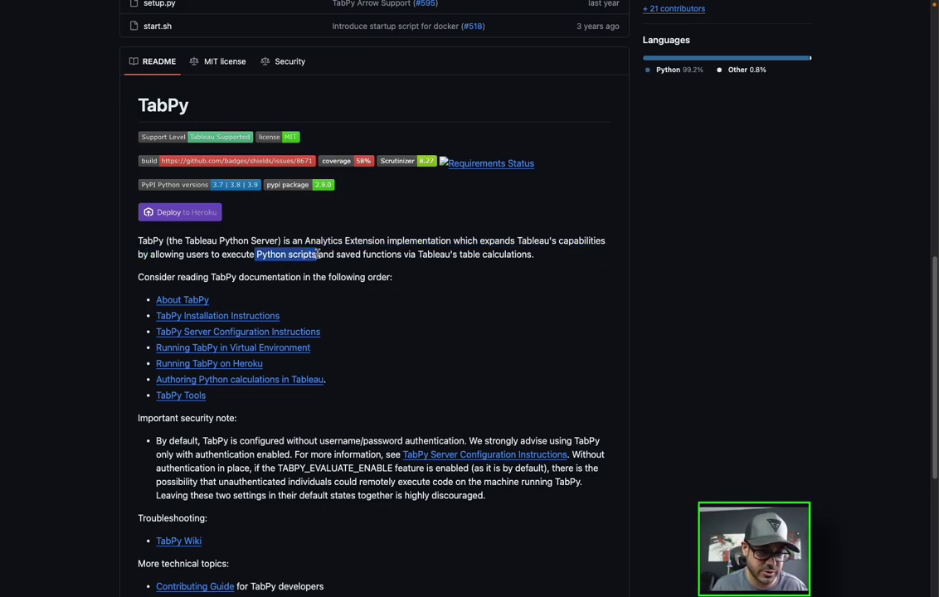
drag(318, 254, 277, 240)
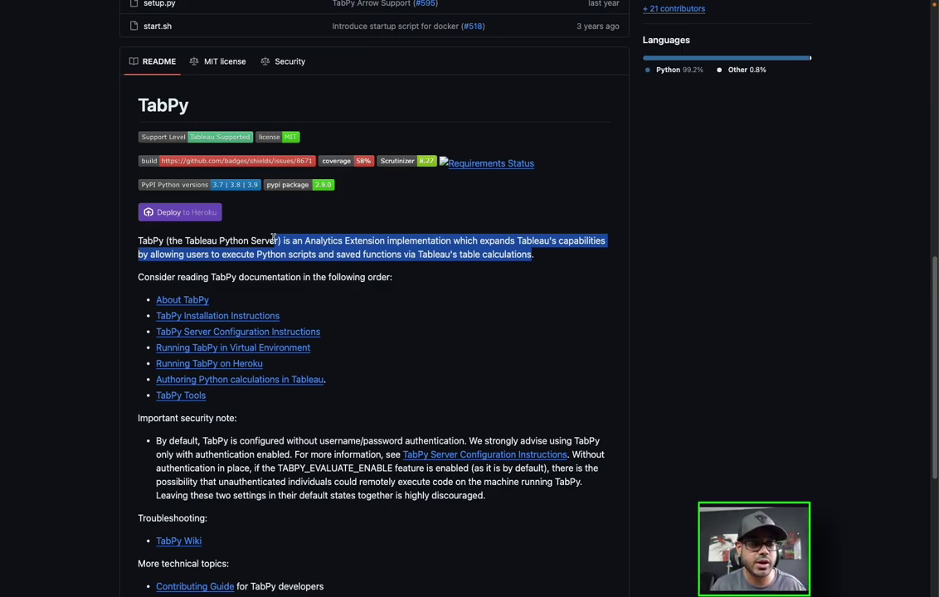
click(242, 240)
drag(133, 241, 163, 240)
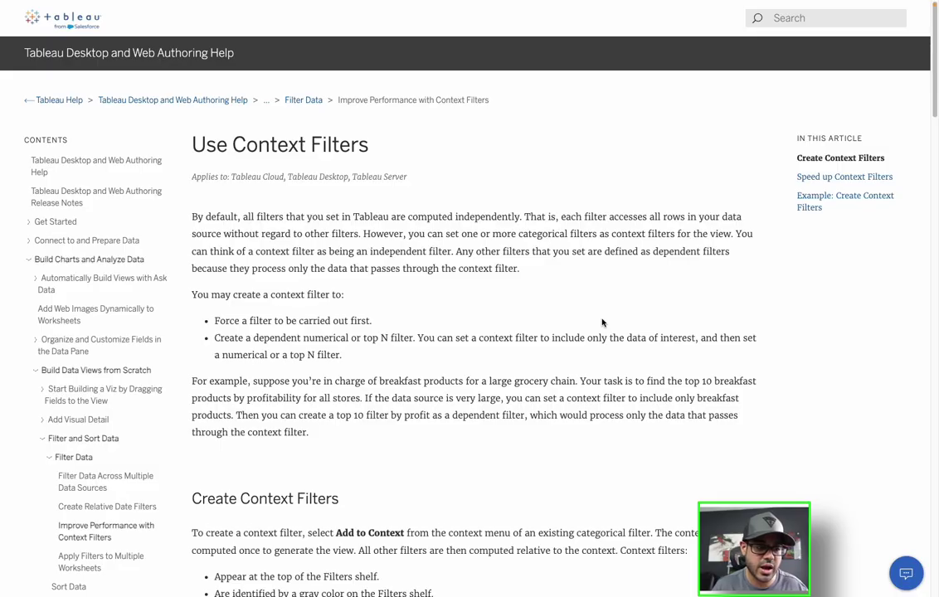
- Highlight the bullets about forcing a filter first and dependent top N filters
scroll(410, 291, down, 1)
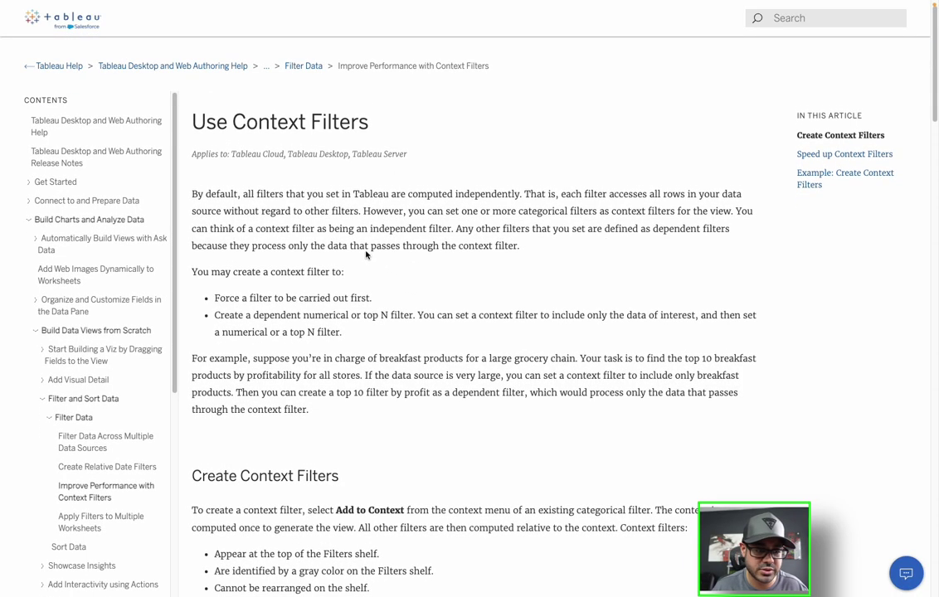
scroll(364, 253, down, 1)
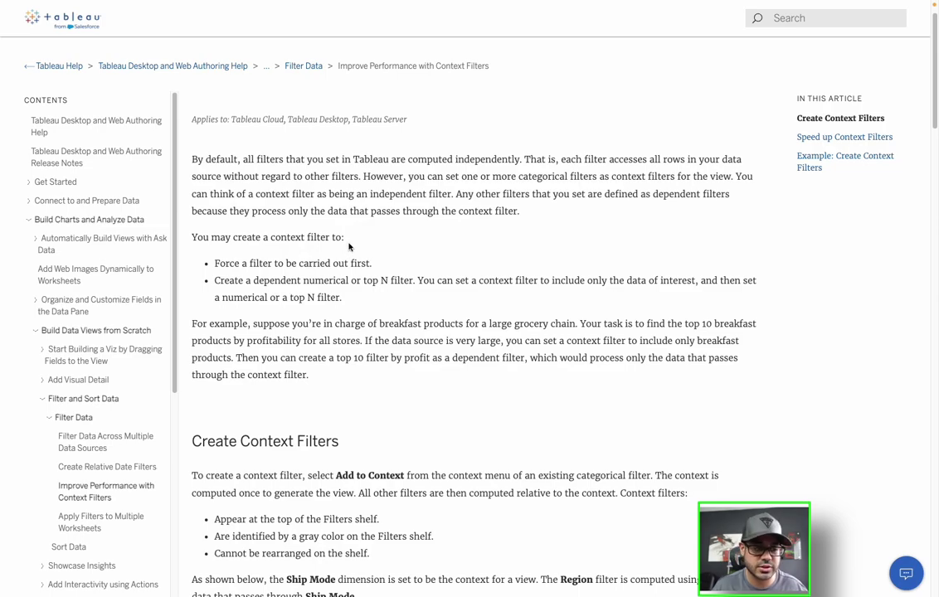
scroll(239, 230, up, 1)
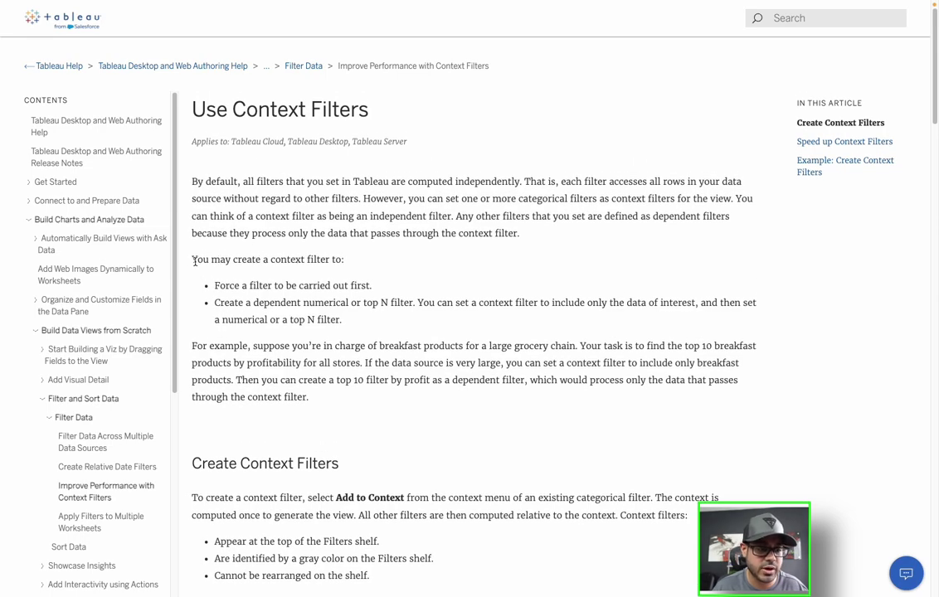
drag(216, 286, 370, 285)
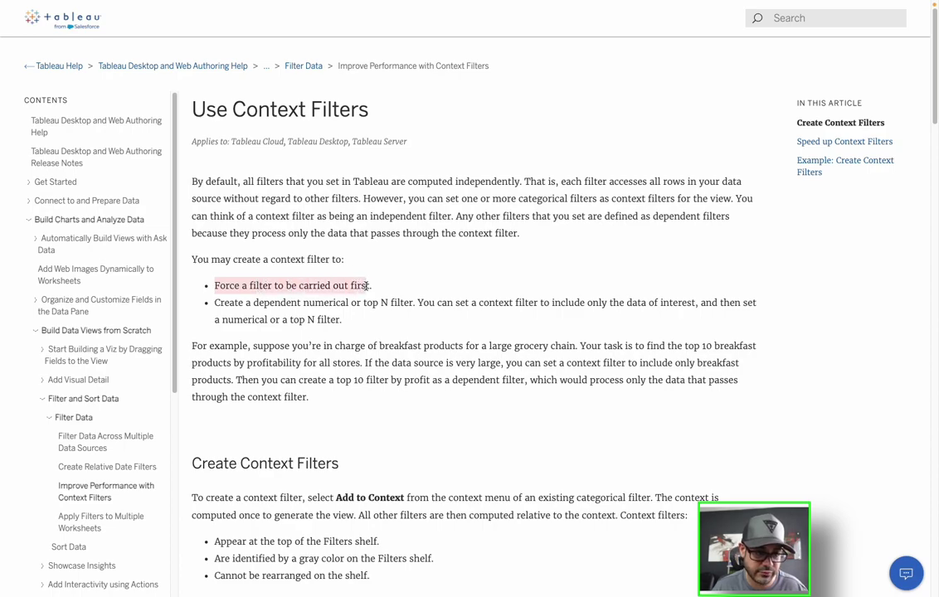
click(217, 305)
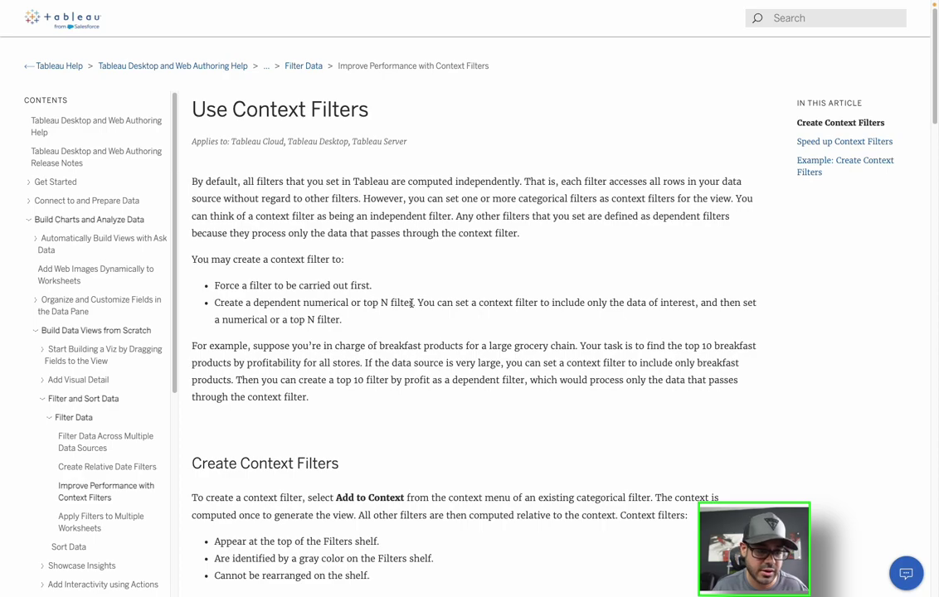
drag(413, 303, 214, 304)
- Scroll through the Create Context Filters section of the help article
scroll(316, 304, down, 4)
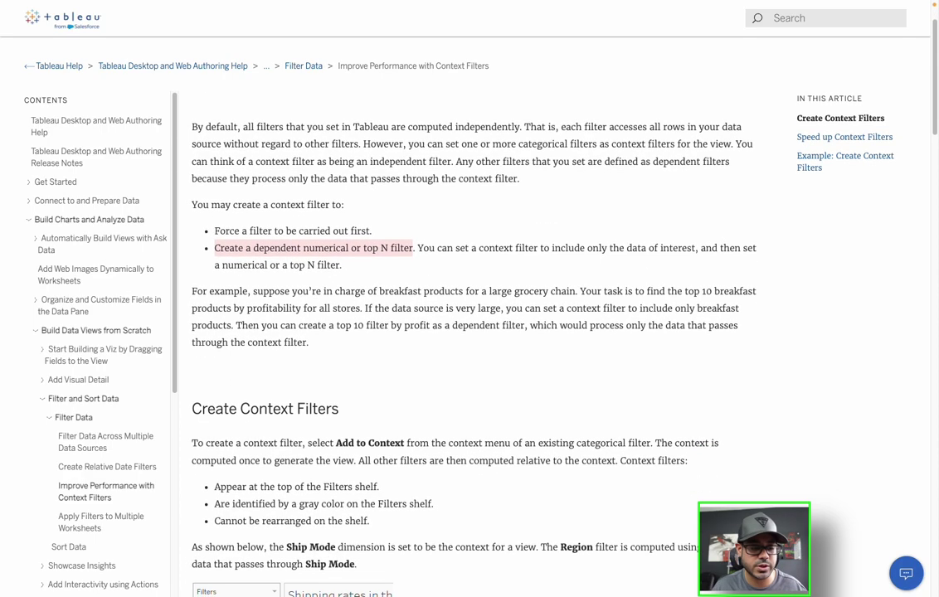
scroll(312, 298, down, 1)
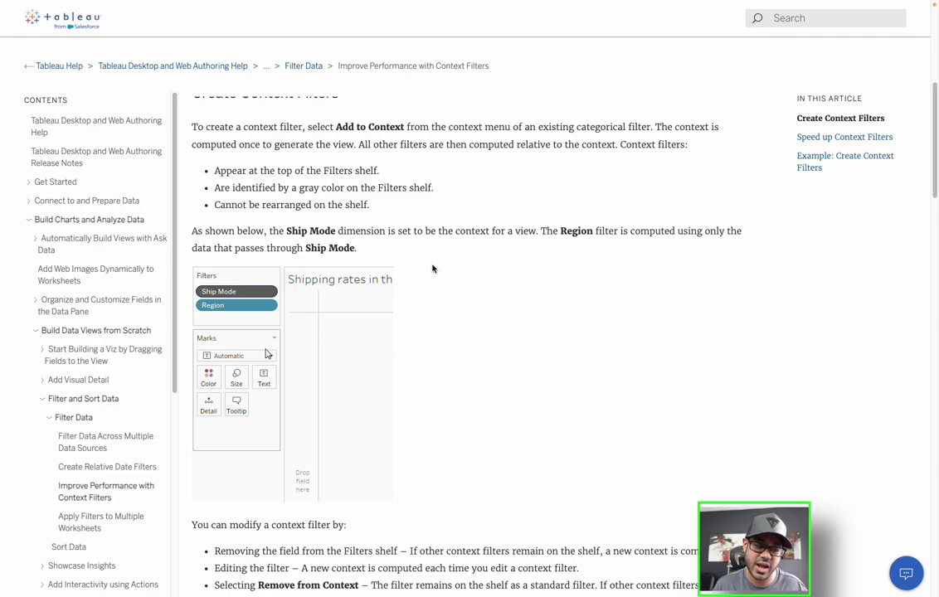
scroll(488, 335, down, 3)
scroll(481, 340, up, 3)
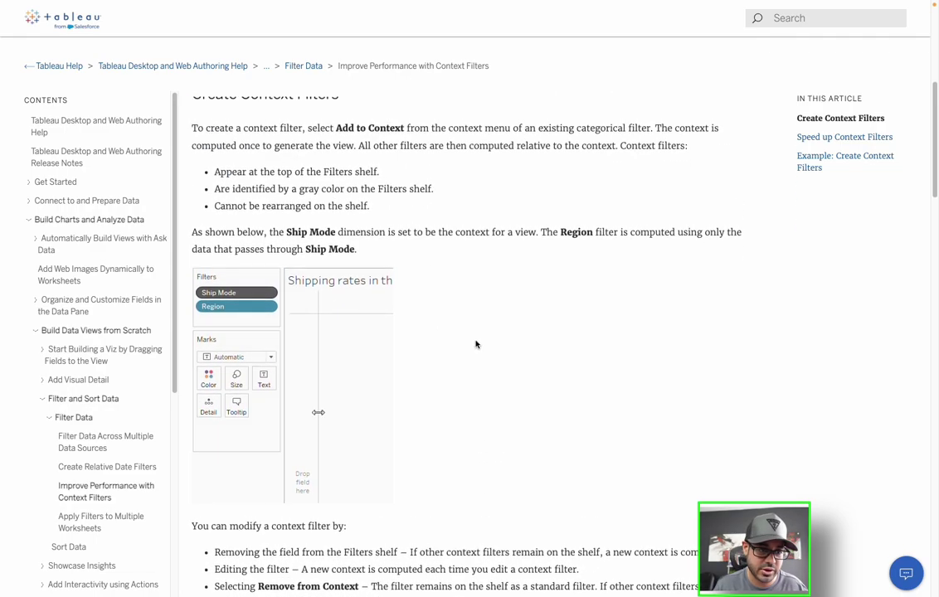
scroll(475, 343, up, 4)
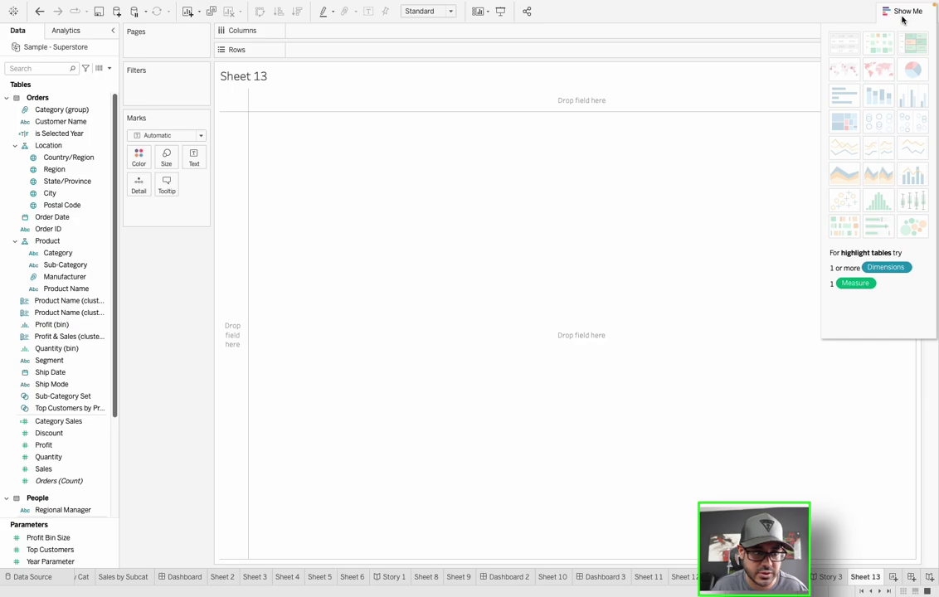
- Hide Show Me and drop Sales, Category and Sub-Category into a text table on Sheet 13
click(904, 11)
click(86, 182)
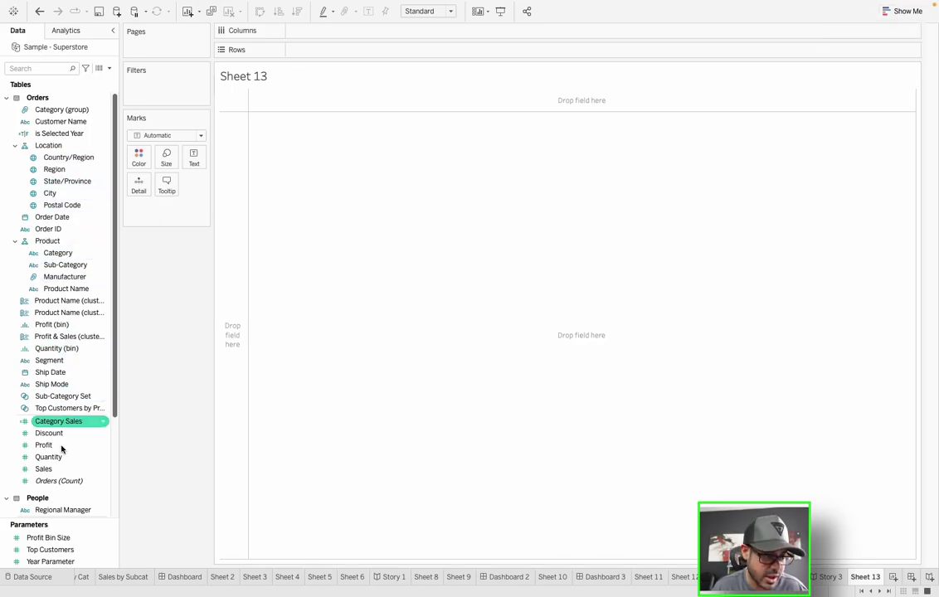
click(54, 474)
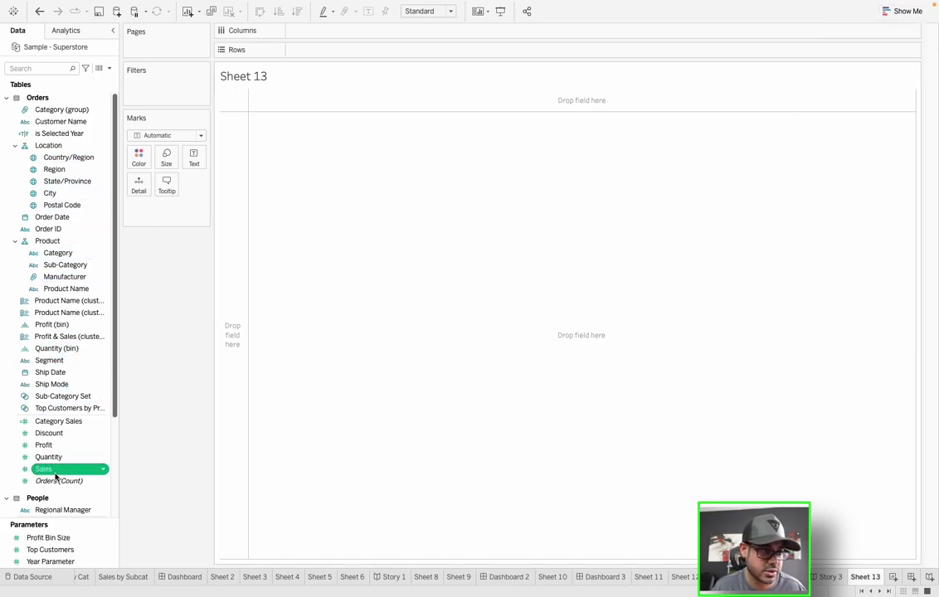
ctrl+click(67, 254)
ctrl+click(68, 265)
drag(68, 266, 333, 219)
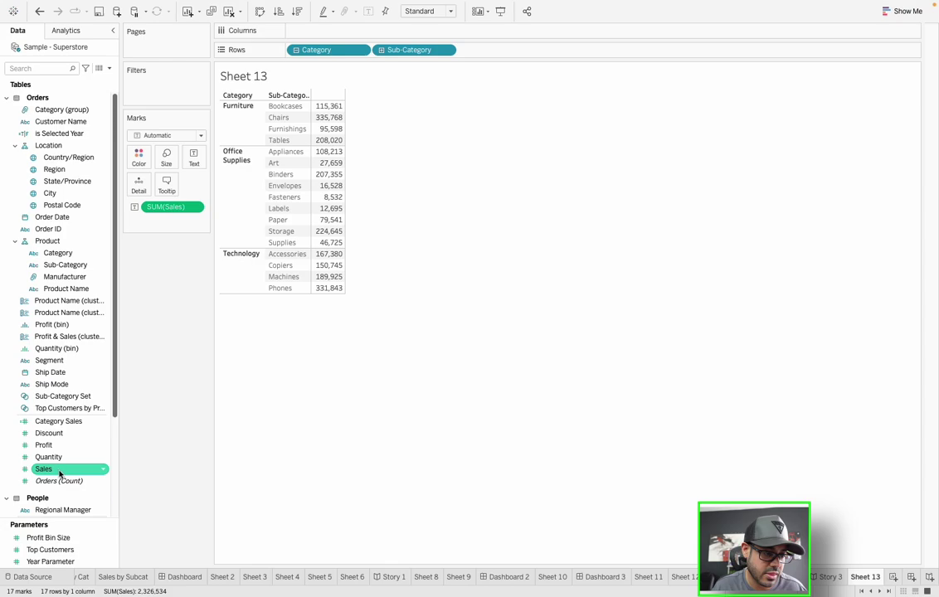
- Create a calculated field Rank_Sales with the formula rank(sum([Sales]))
click(109, 68)
click(51, 75)
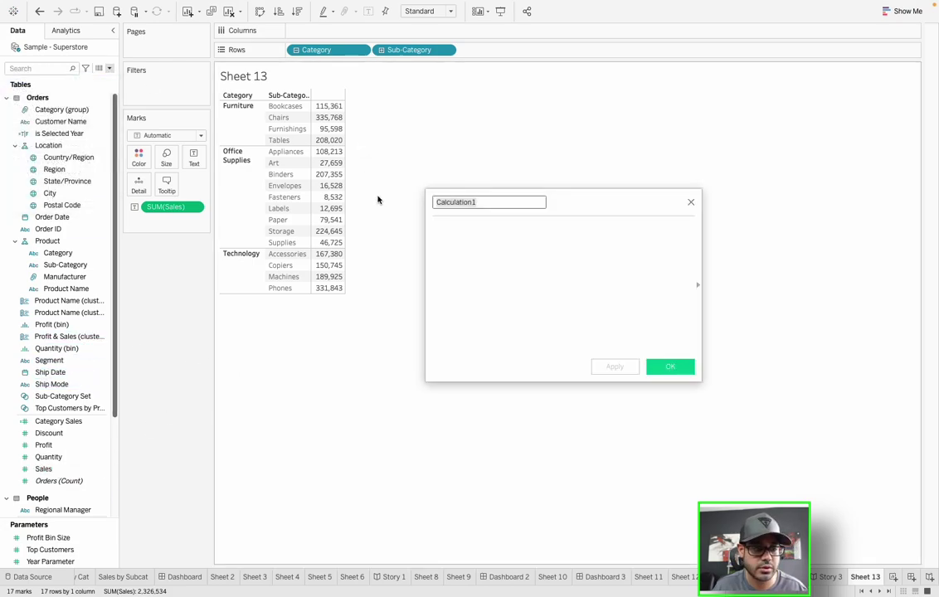
click(505, 235)
text(rank()
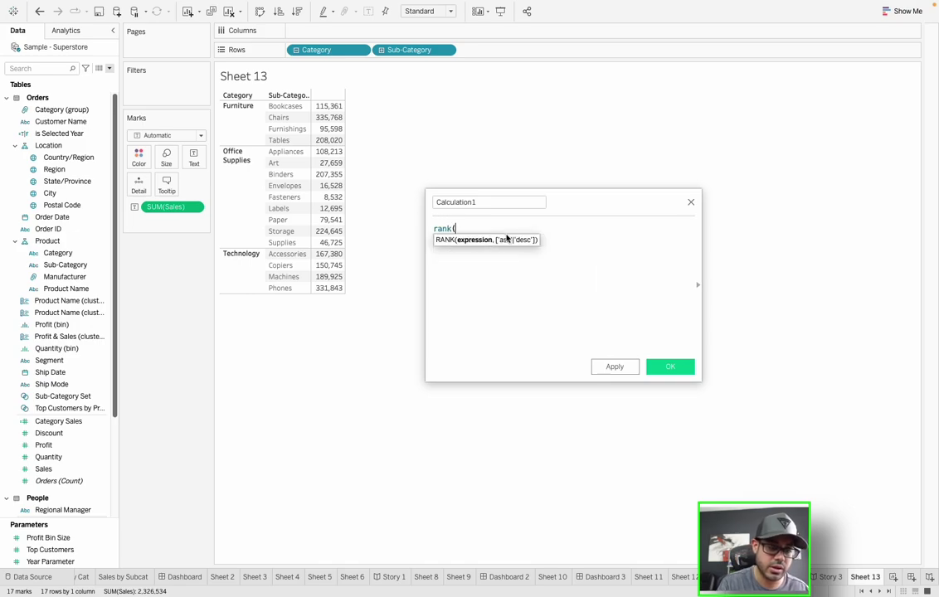
text(sum)
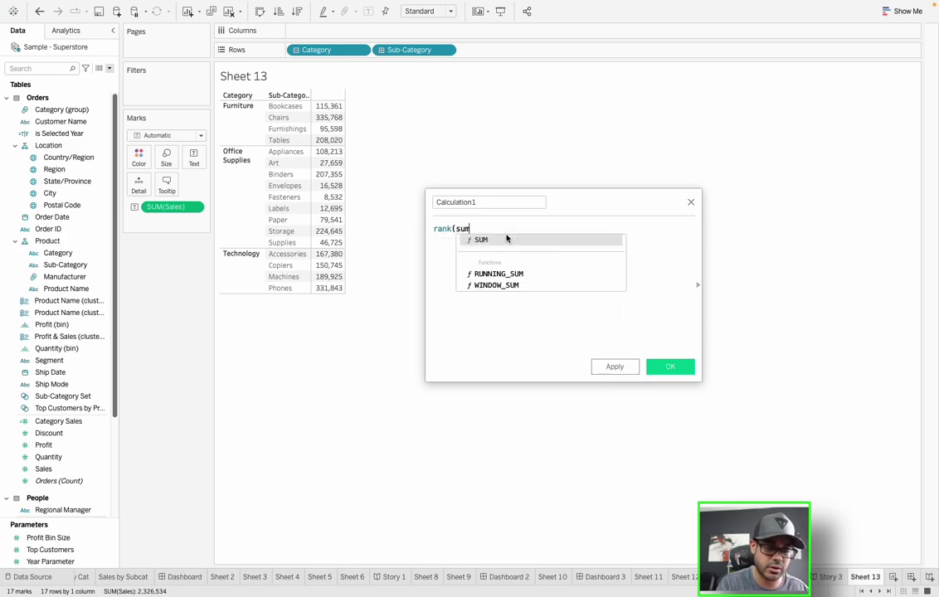
text((sa)
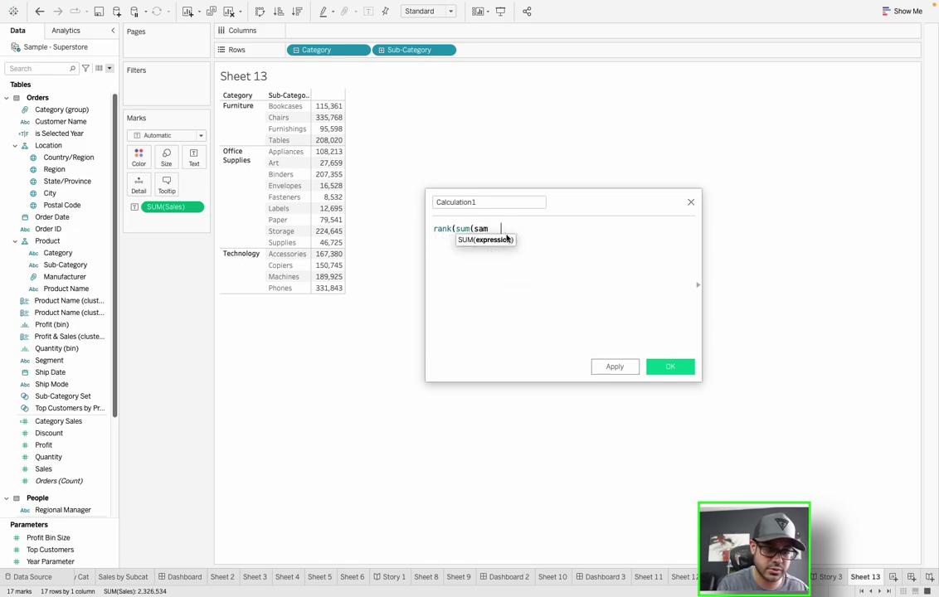
text(m)
key(BackSpace)
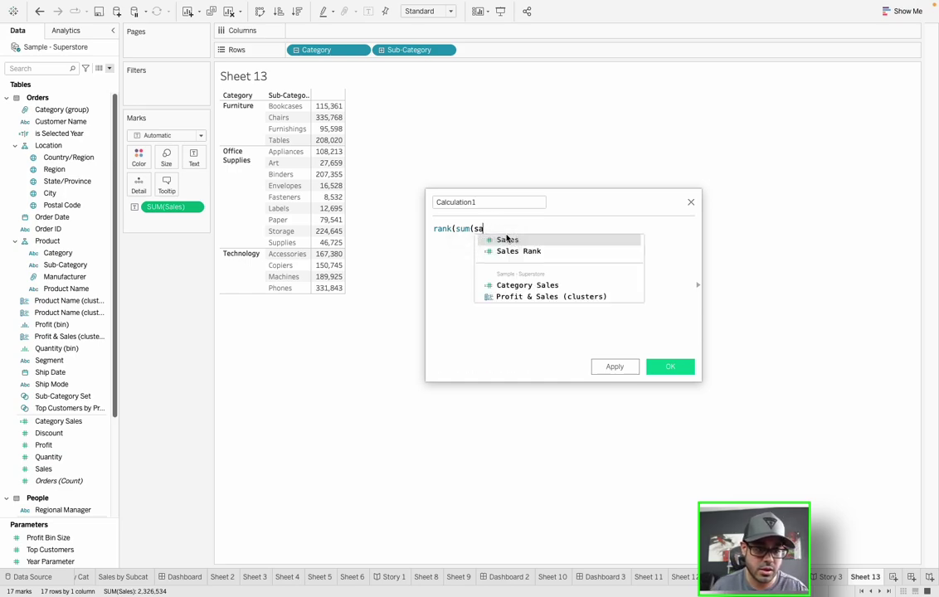
text(le)
click(506, 240)
text()))
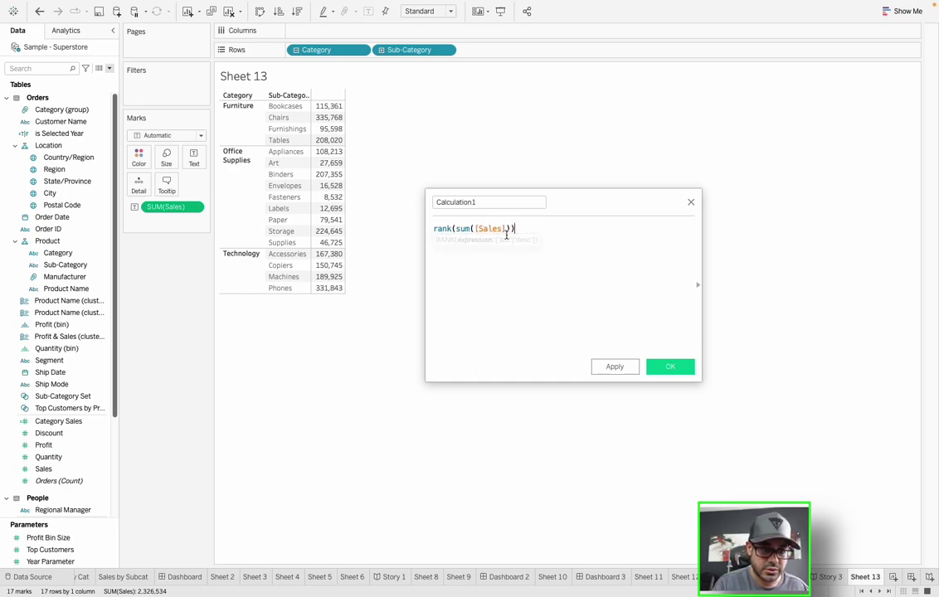
double_click(489, 203)
text(R)
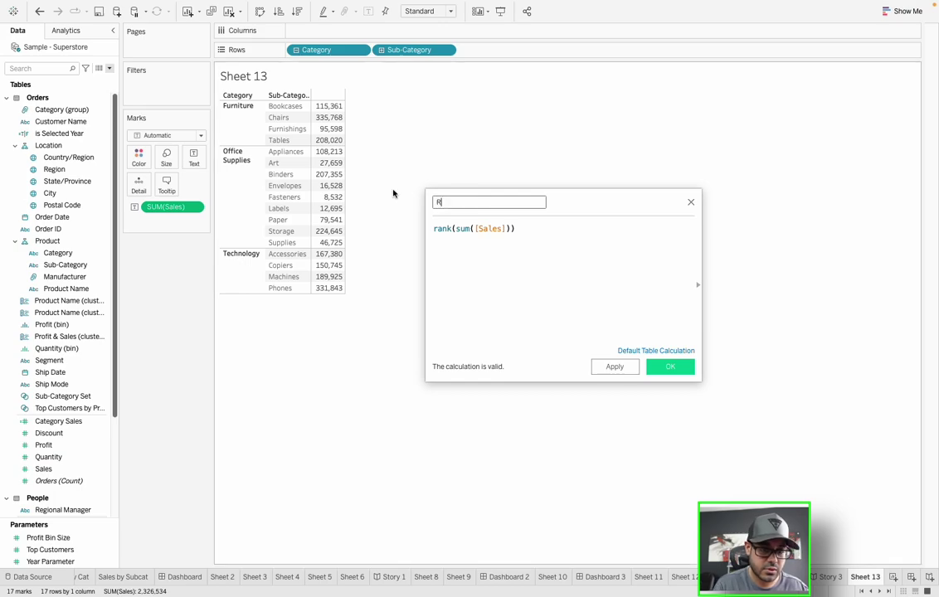
text(ank_Sales)
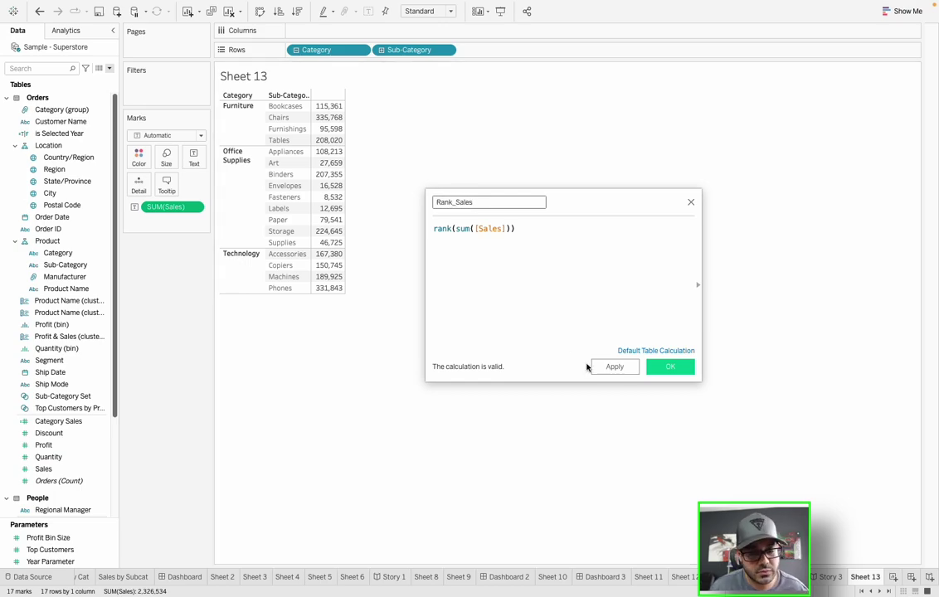
click(673, 370)
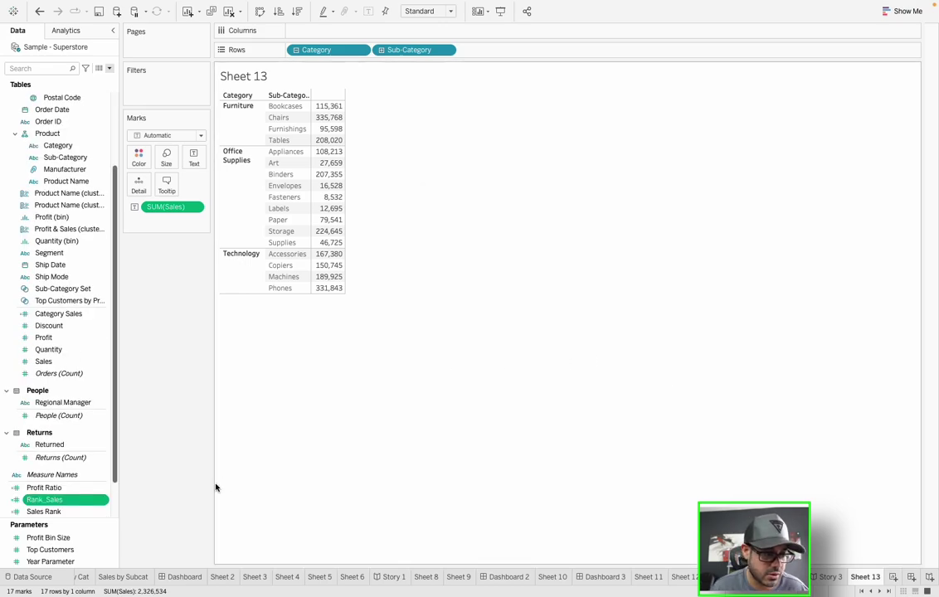
- Add Rank_Sales beside Sales, then move Sub-Category to the Filters shelf
drag(75, 507, 341, 171)
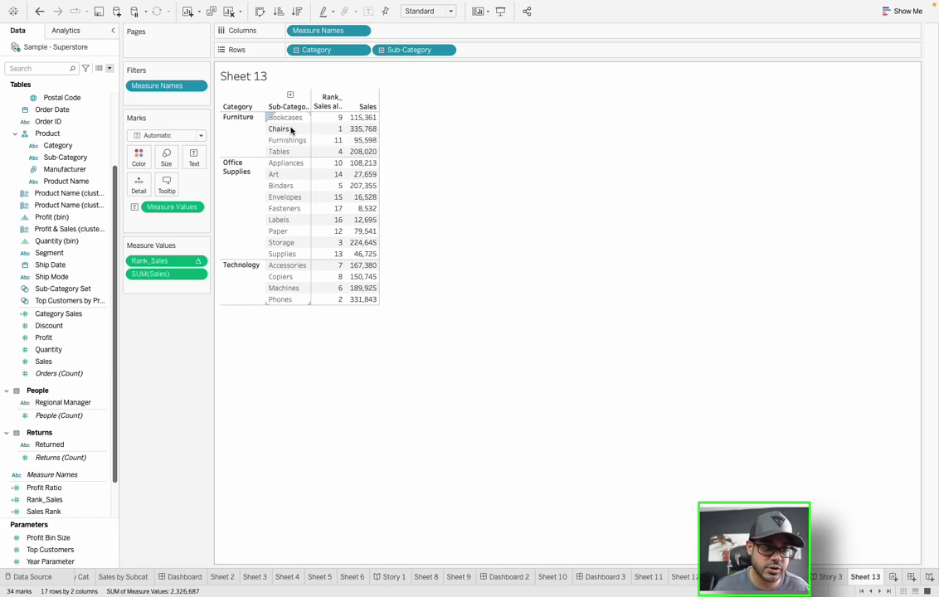
mouse_move(337, 131)
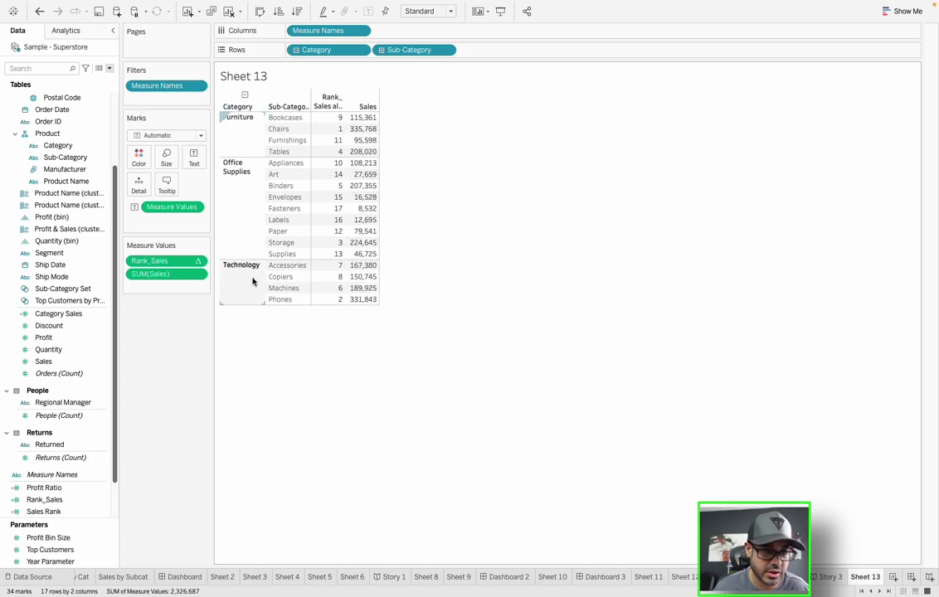
mouse_move(357, 307)
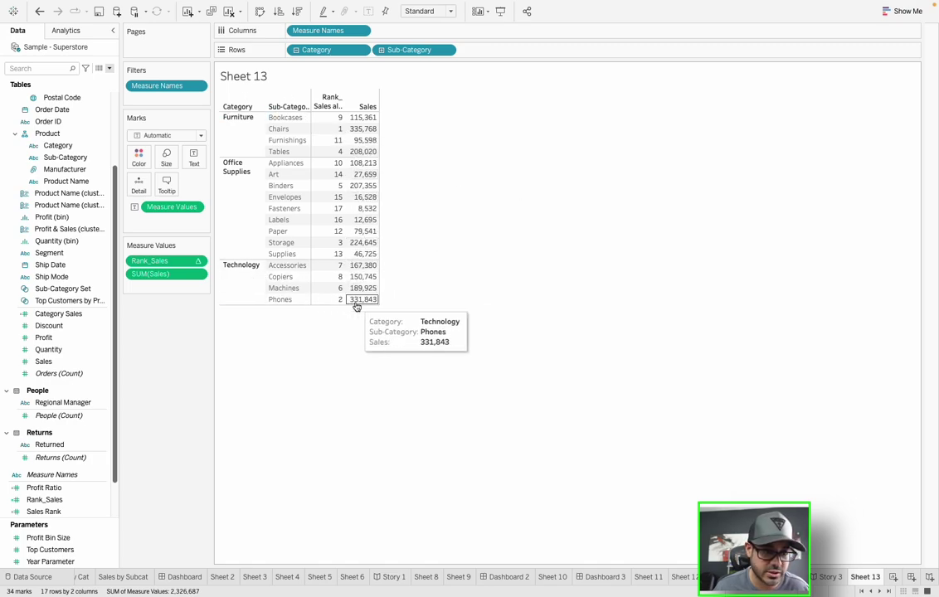
mouse_move(369, 136)
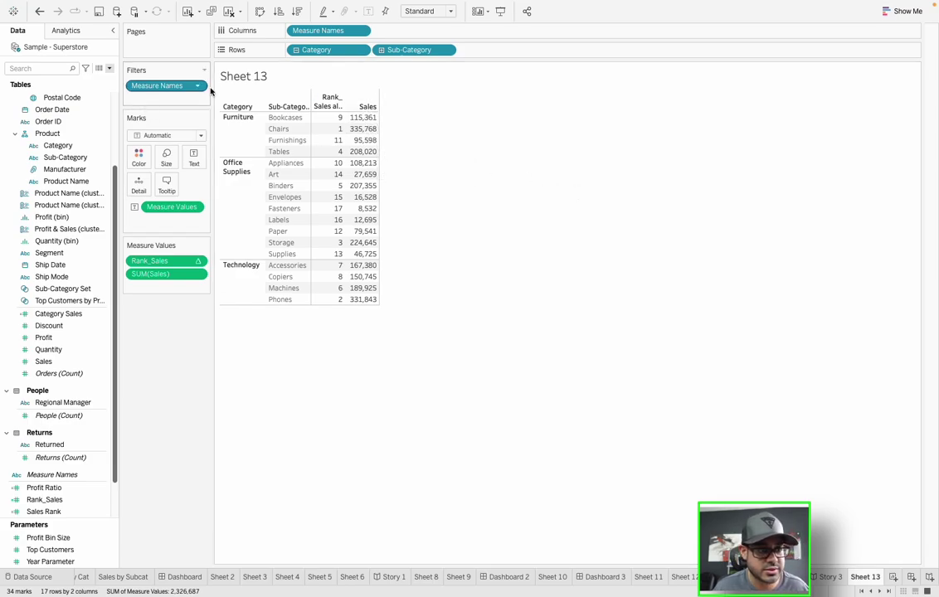
drag(398, 54, 180, 100)
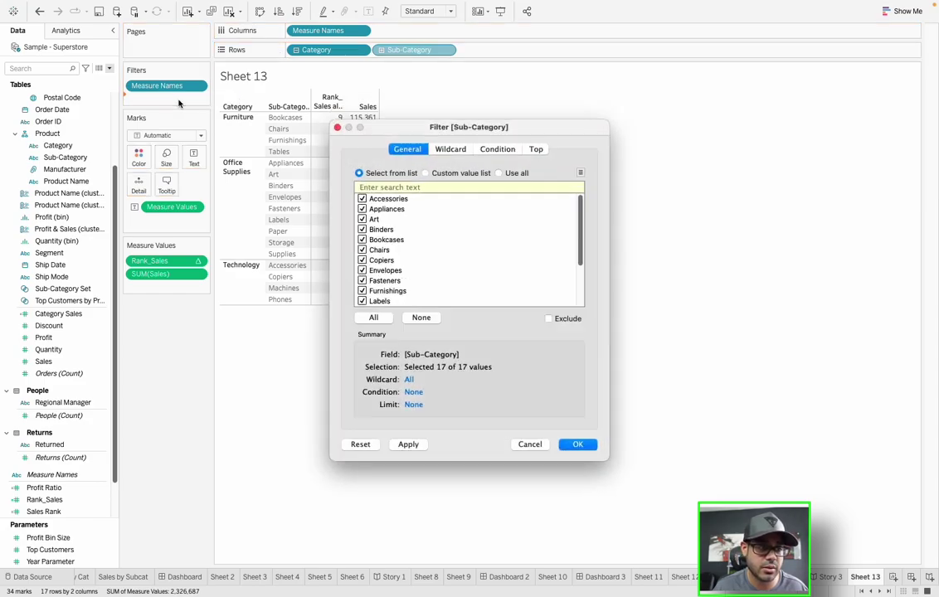
- Set the Sub-Category filter to Top 3 by field, ranked by Sum of Sales
click(535, 150)
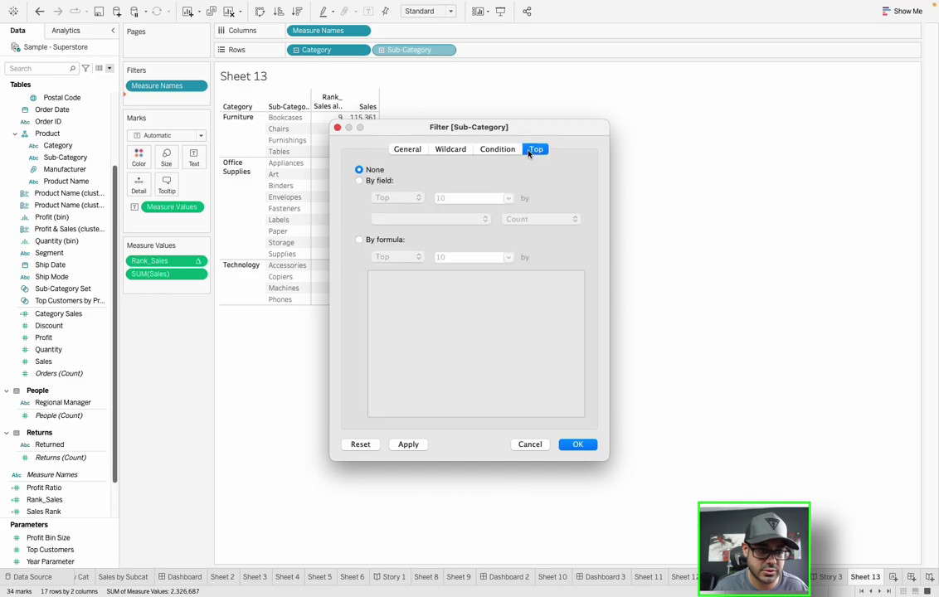
click(359, 181)
double_click(460, 198)
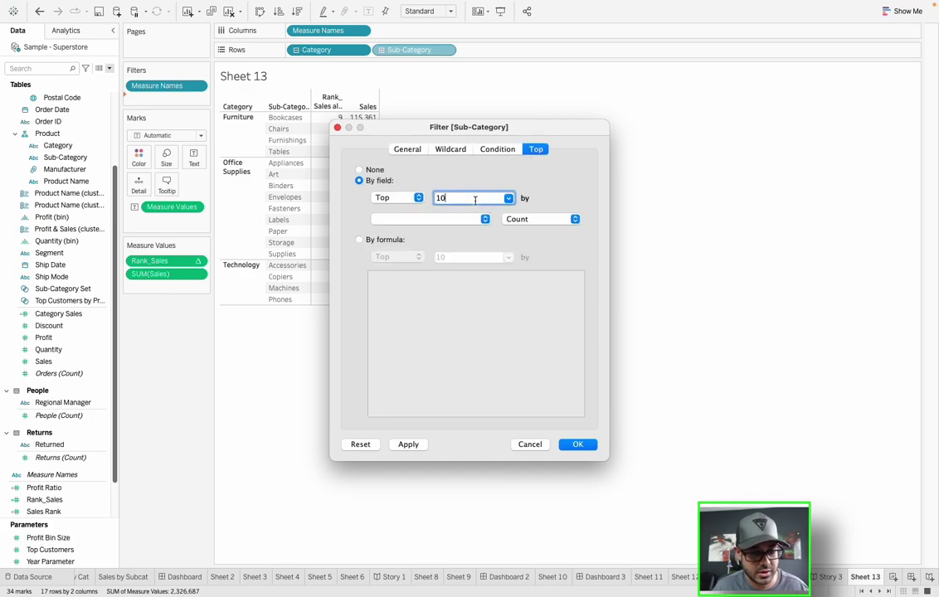
text(3)
click(426, 220)
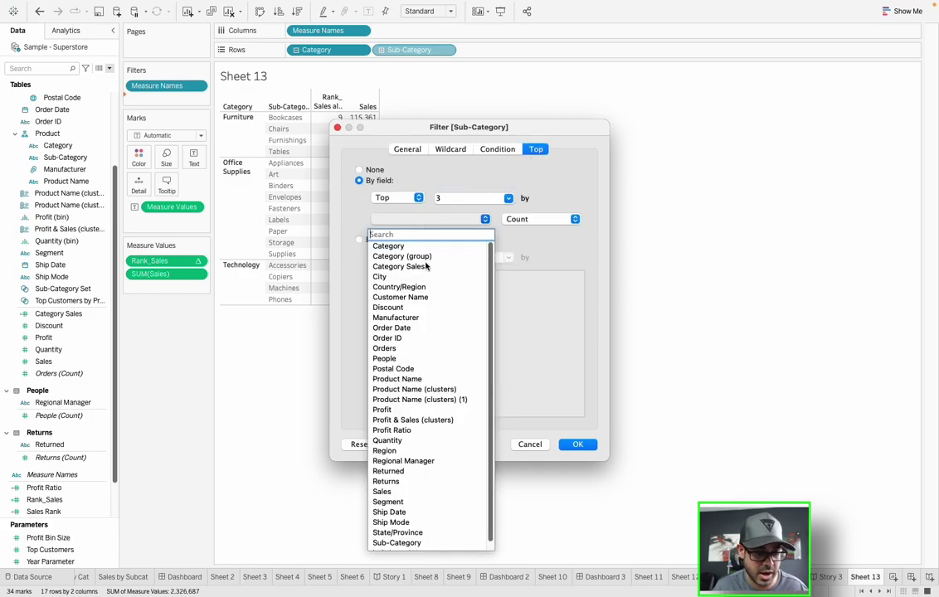
text(s)
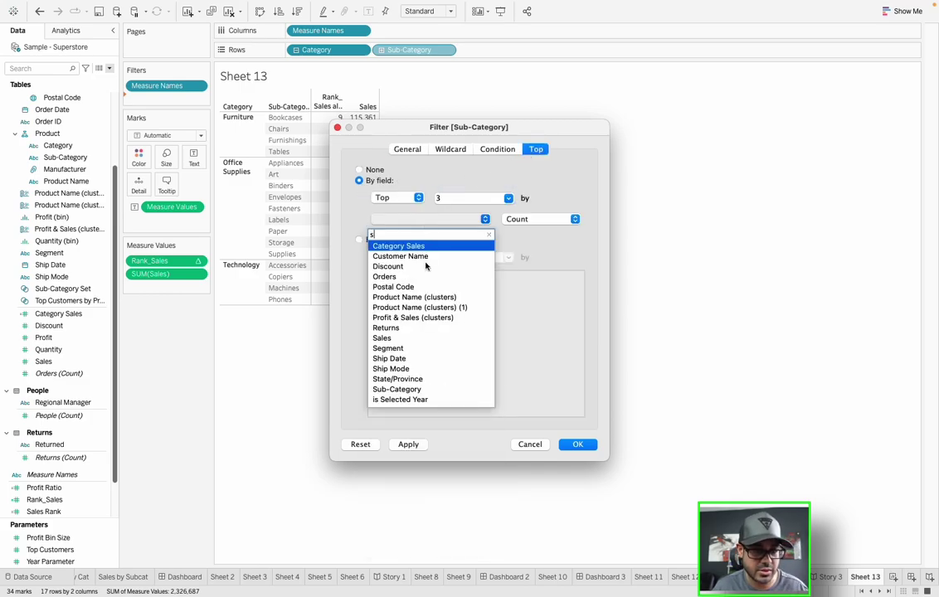
click(387, 337)
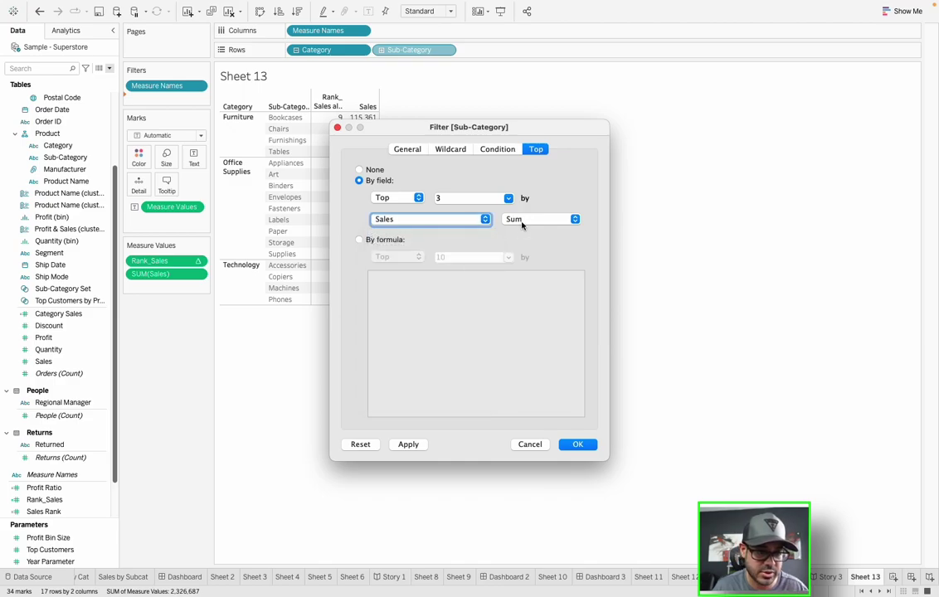
click(574, 445)
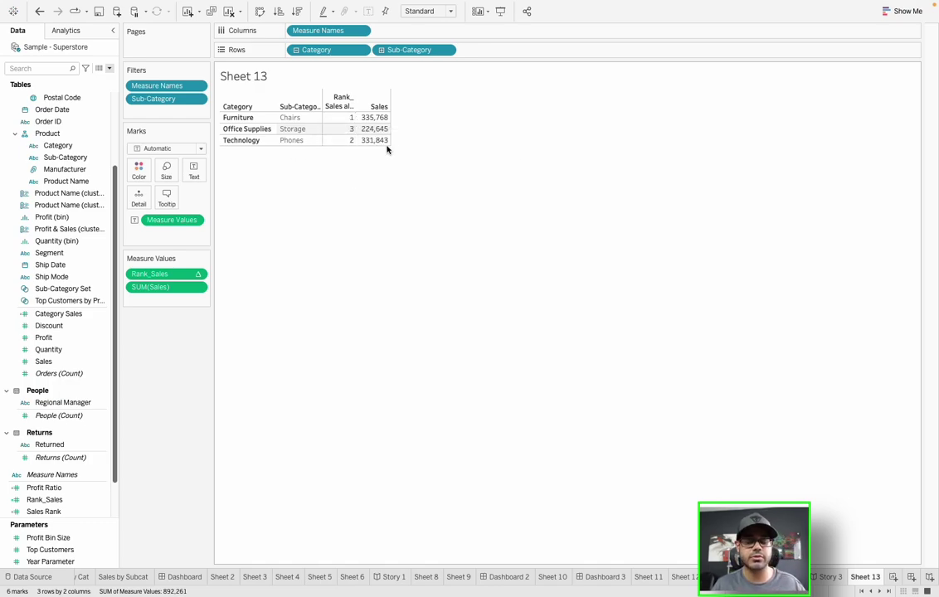
- Show filter cards for the Category and Sub-Category fields
right_click(318, 51)
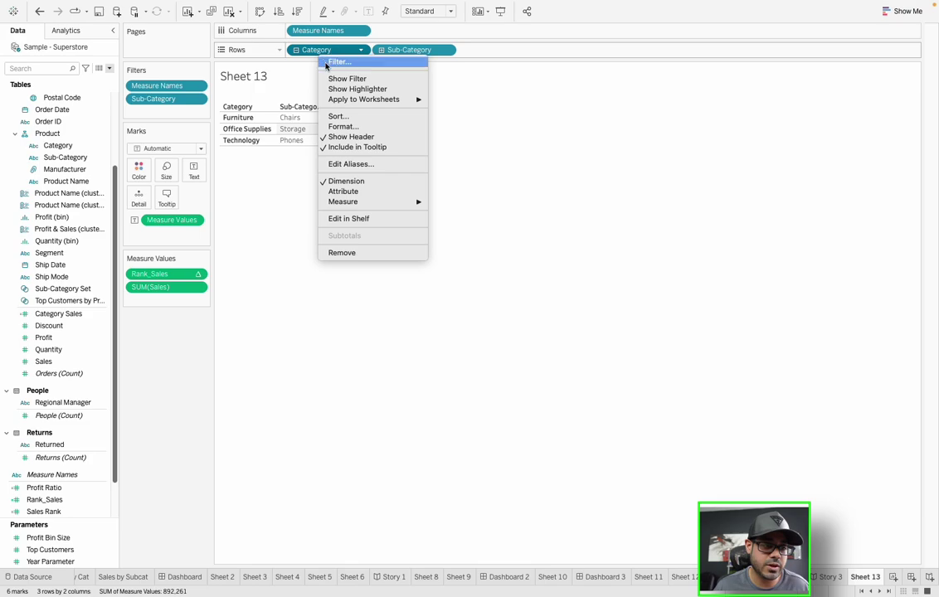
click(353, 80)
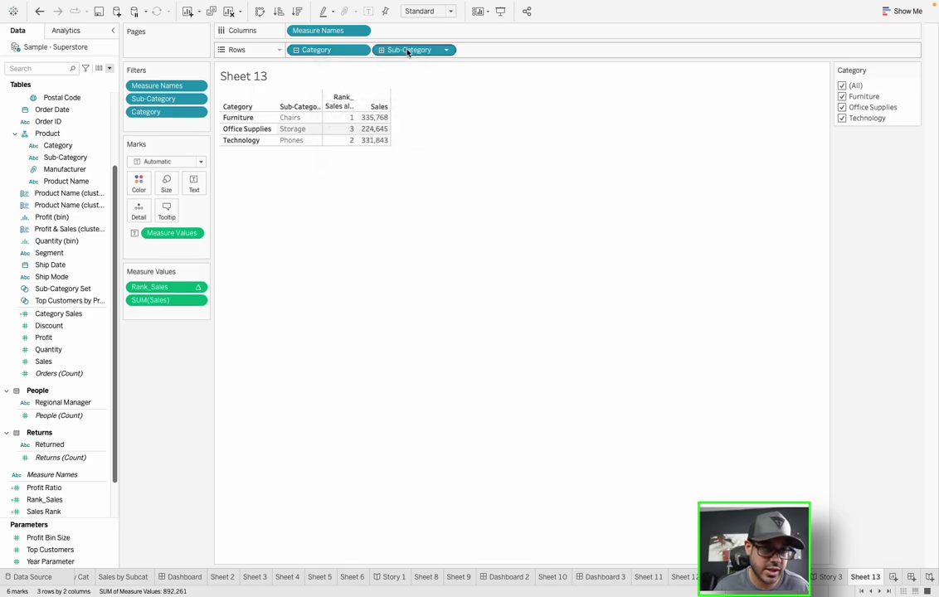
right_click(403, 50)
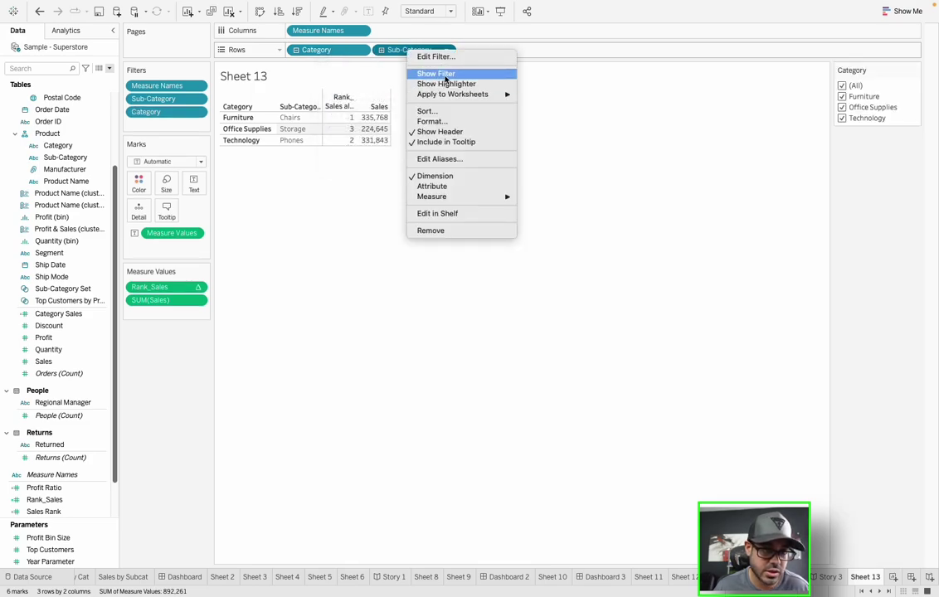
click(446, 74)
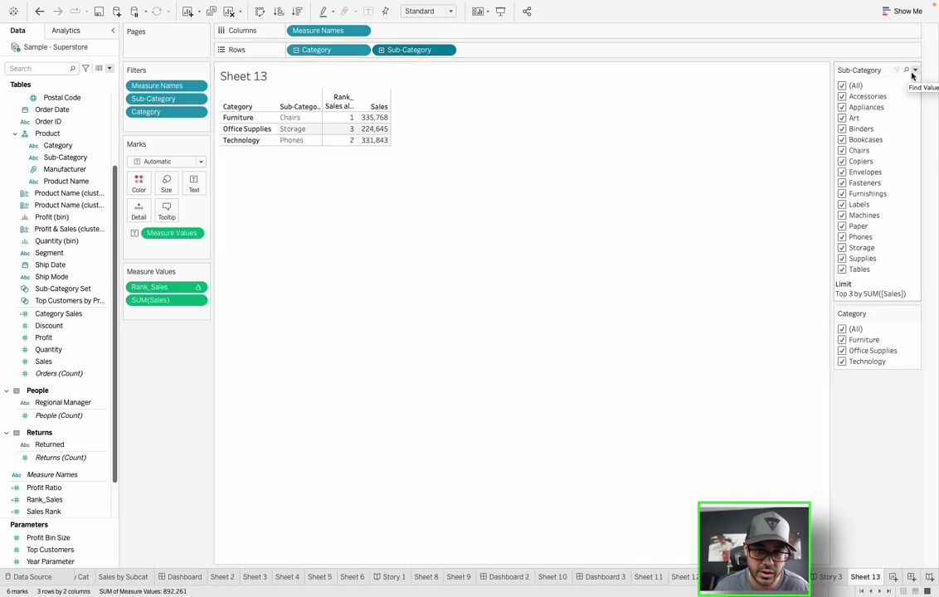
- Make both filter cards Multiple Values (dropdown) and place Category above Sub-Category
click(913, 70)
click(880, 207)
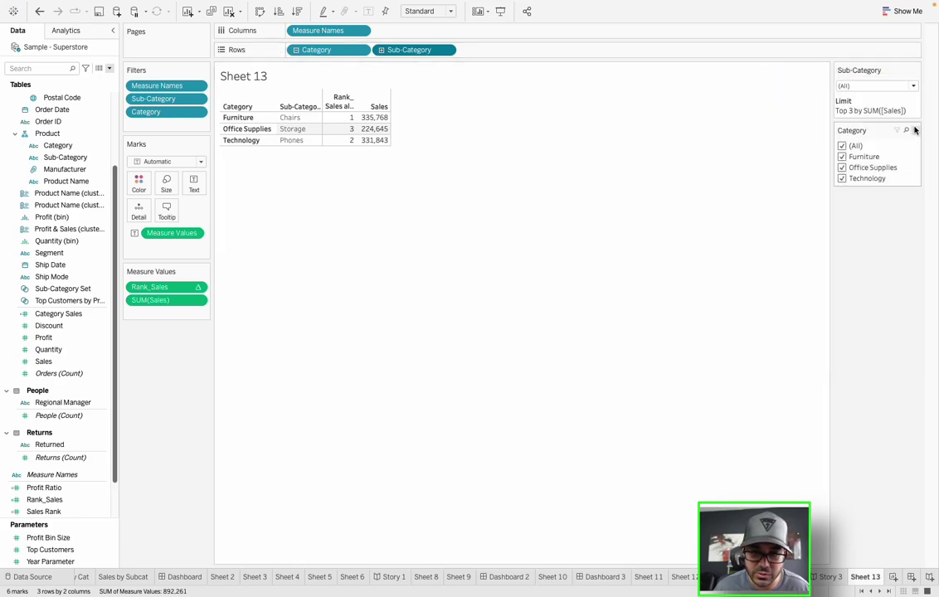
click(915, 129)
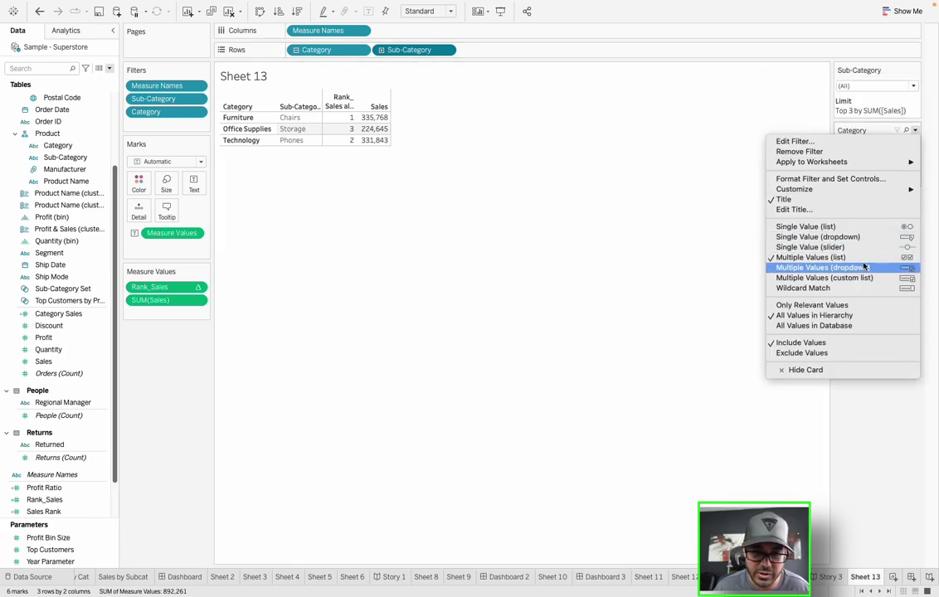
click(864, 267)
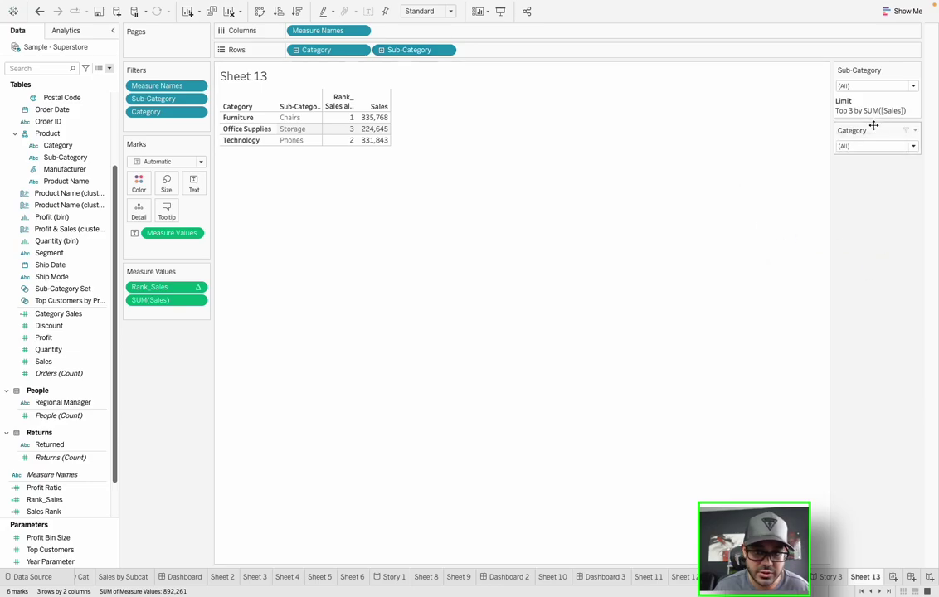
drag(873, 73, 870, 154)
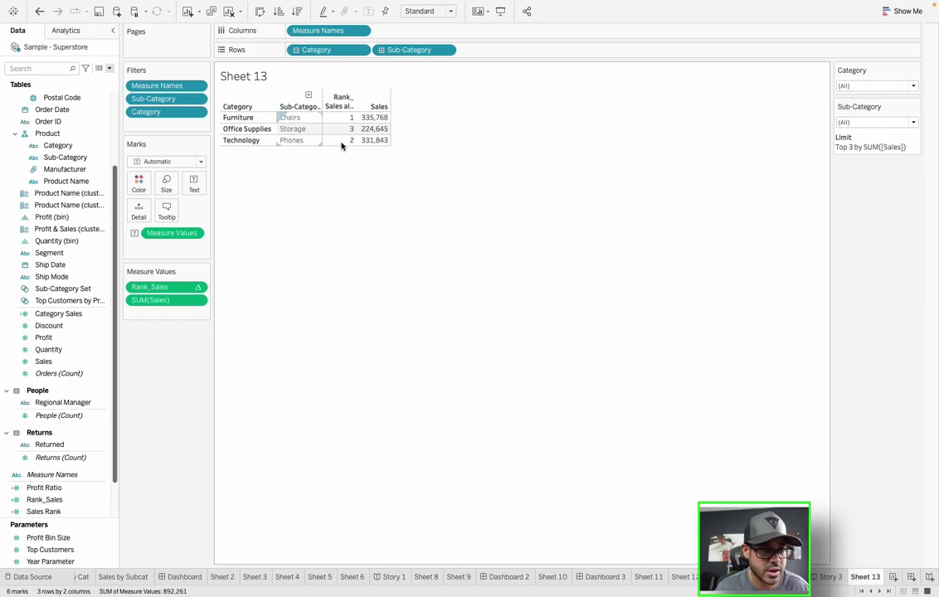
- Check only Furniture in the Category quick filter, leaving just the Chairs row
click(870, 86)
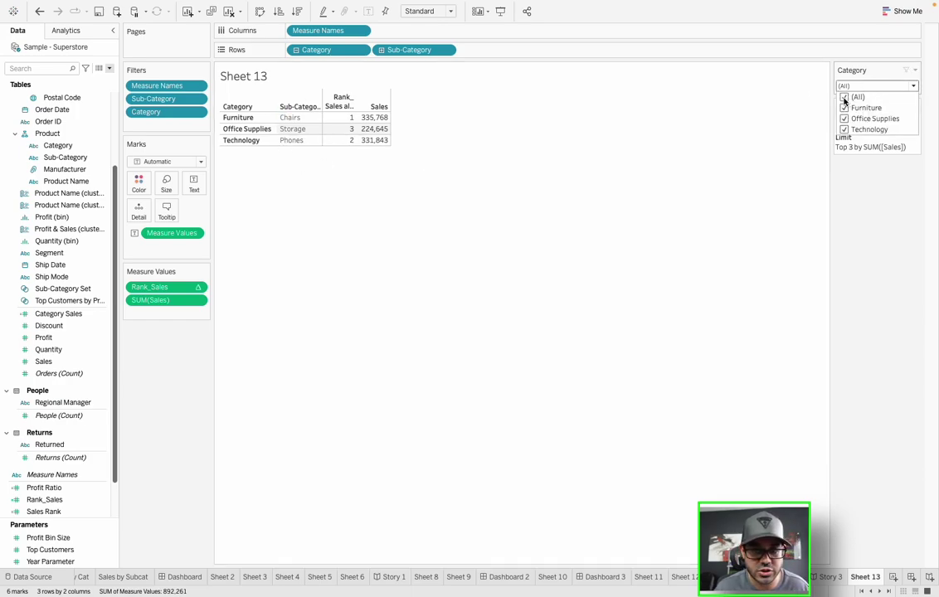
click(845, 98)
click(845, 109)
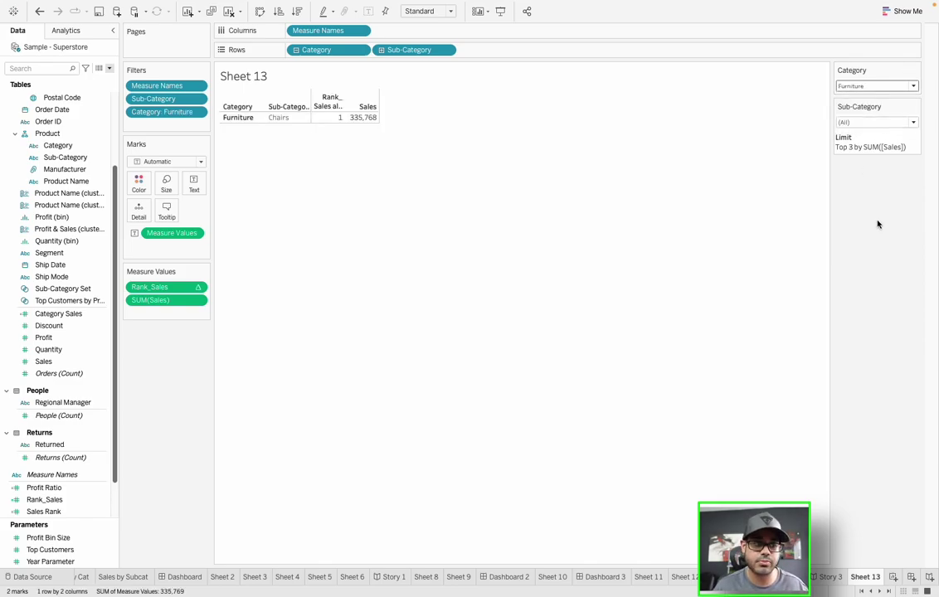
mouse_move(315, 120)
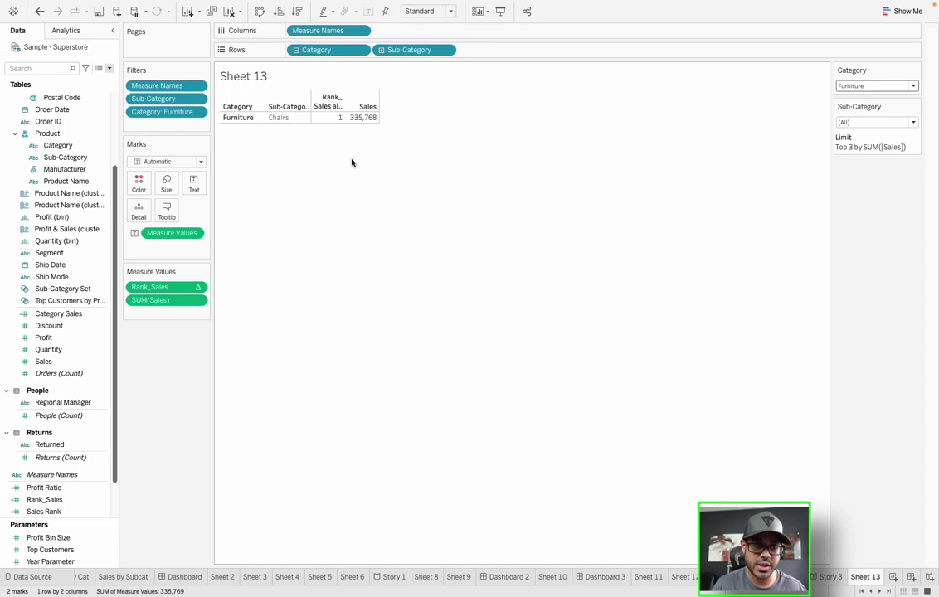
click(197, 111)
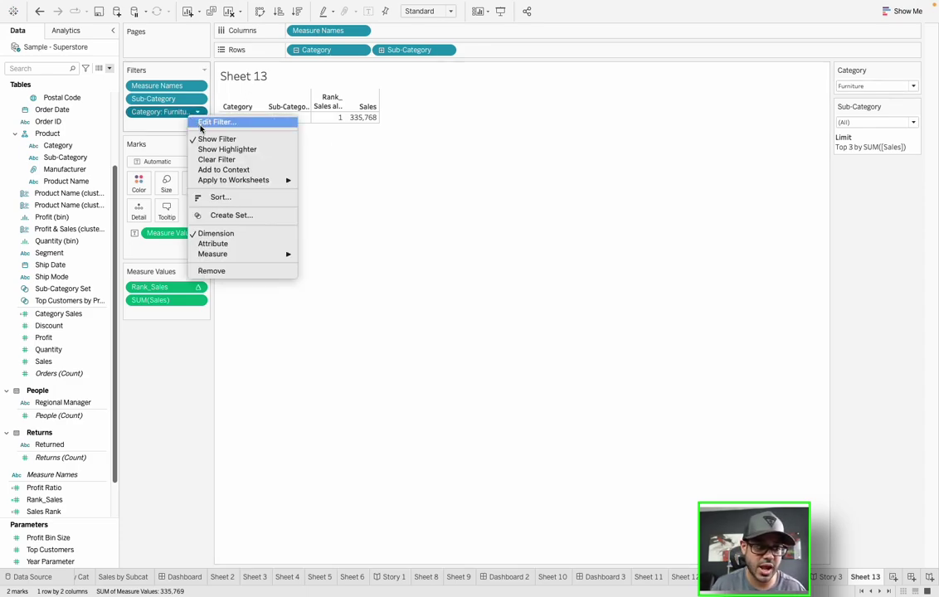
- Add Category to context and filter it to Office Supplies only
click(229, 171)
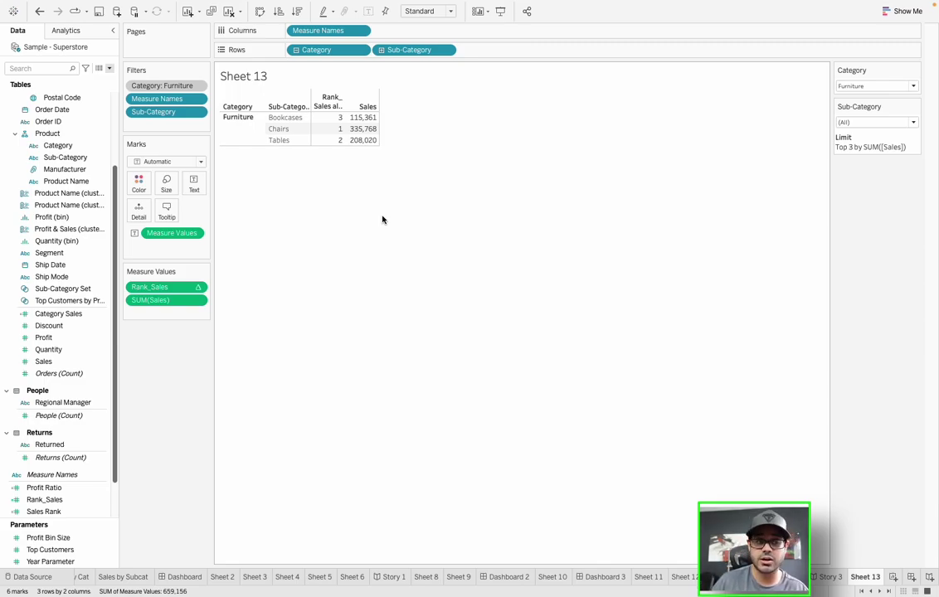
click(848, 87)
click(845, 119)
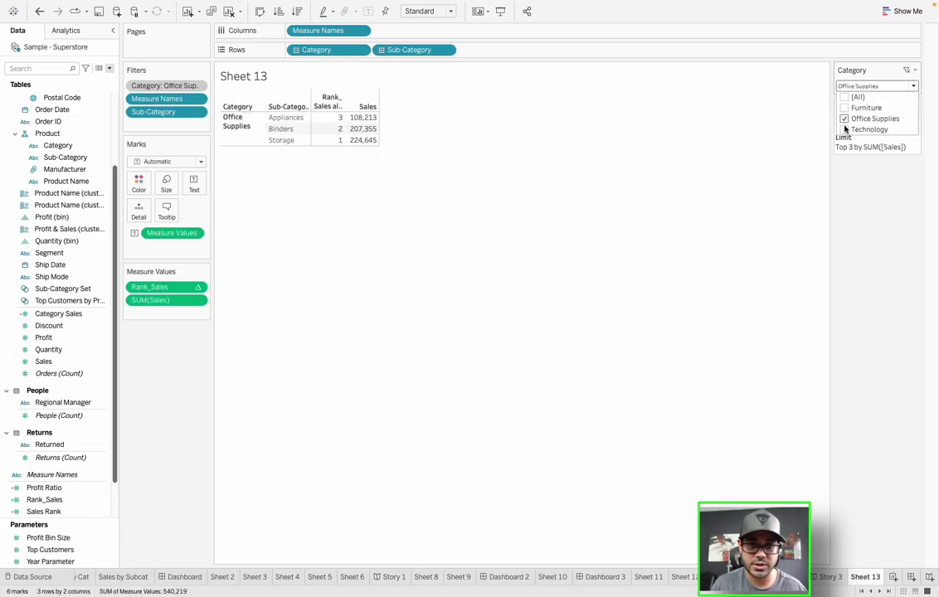
- Try Technology alone and no category, then recheck (All) to show Chairs, Storage and Phones
click(844, 128)
click(844, 121)
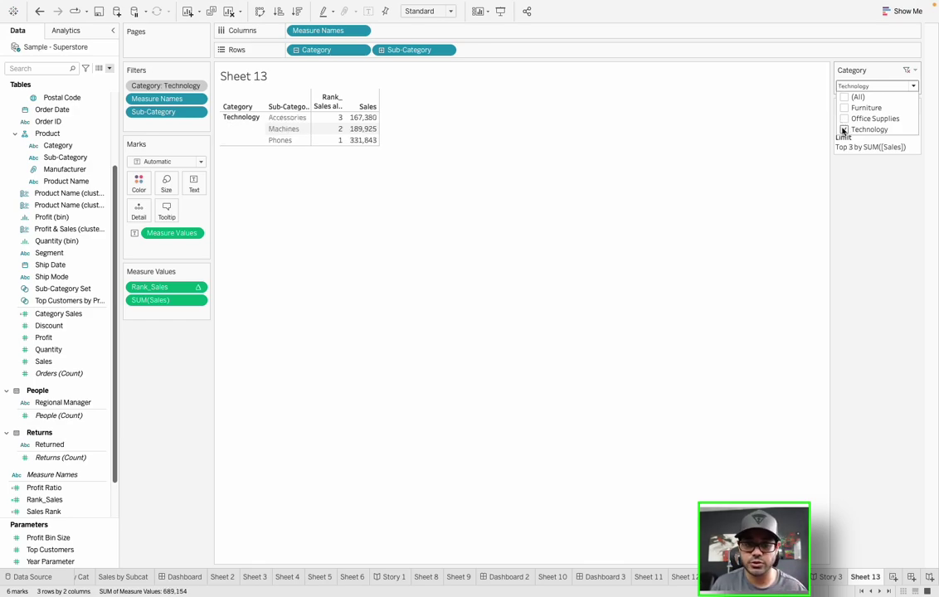
click(844, 129)
click(845, 86)
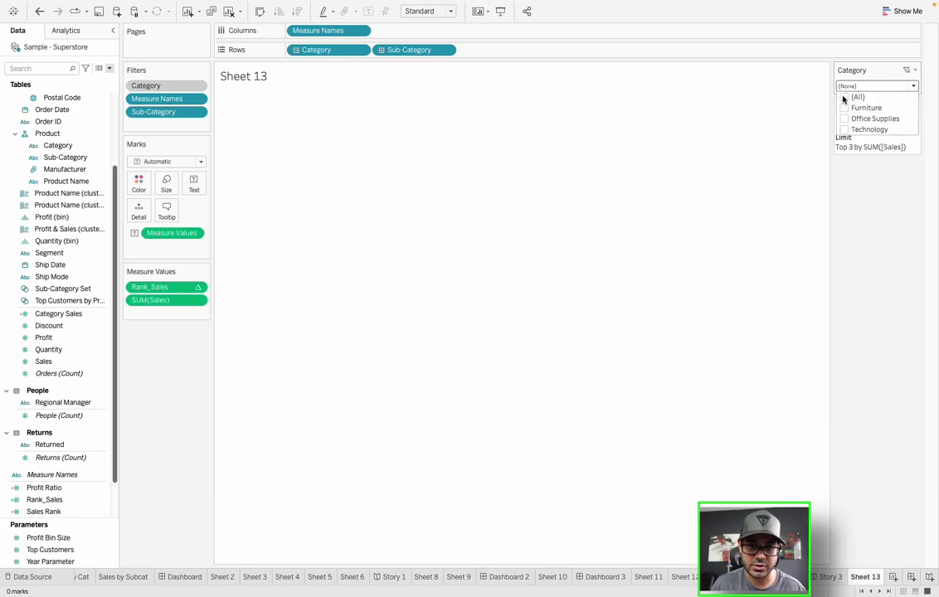
click(844, 96)
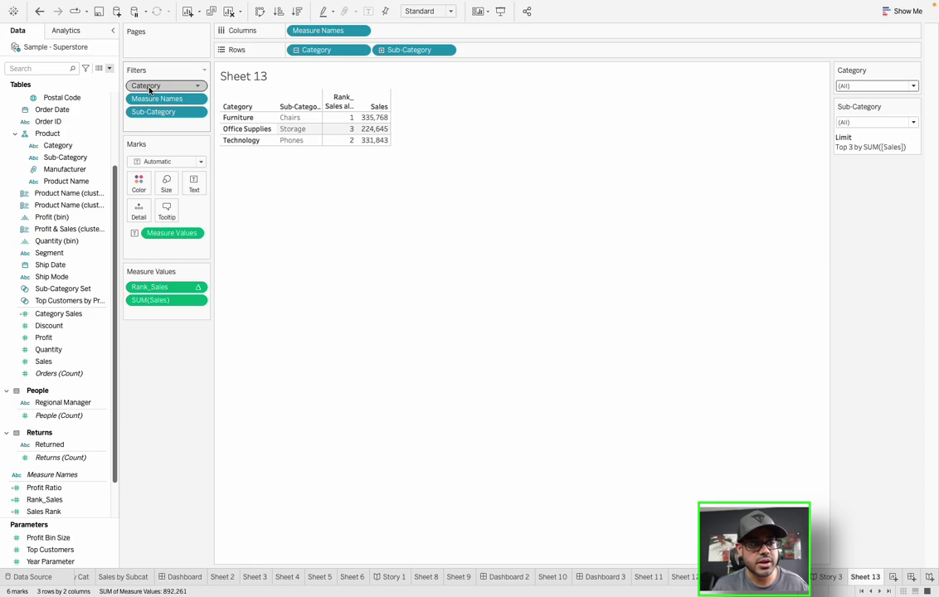
right_click(149, 88)
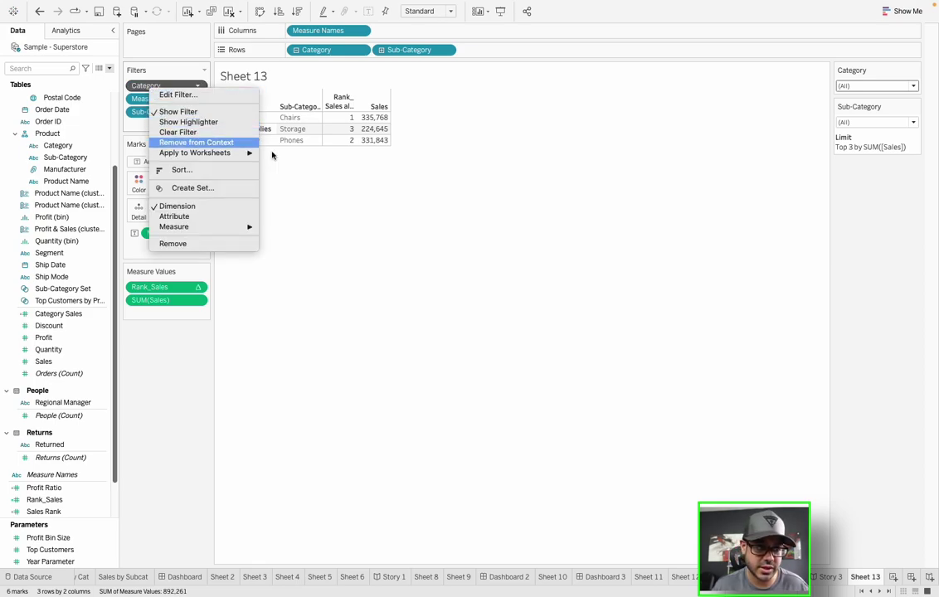
click(385, 246)
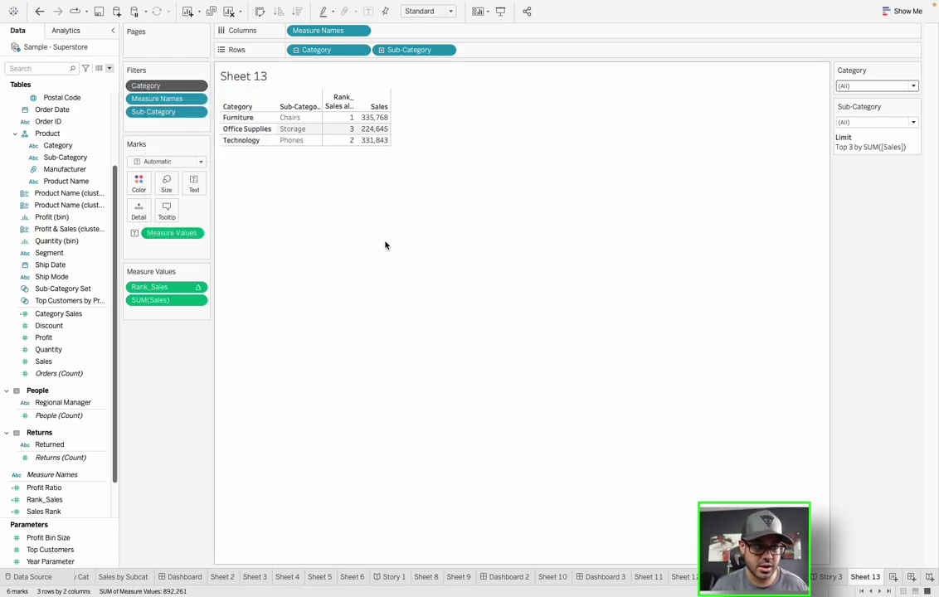
right_click(165, 116)
click(217, 167)
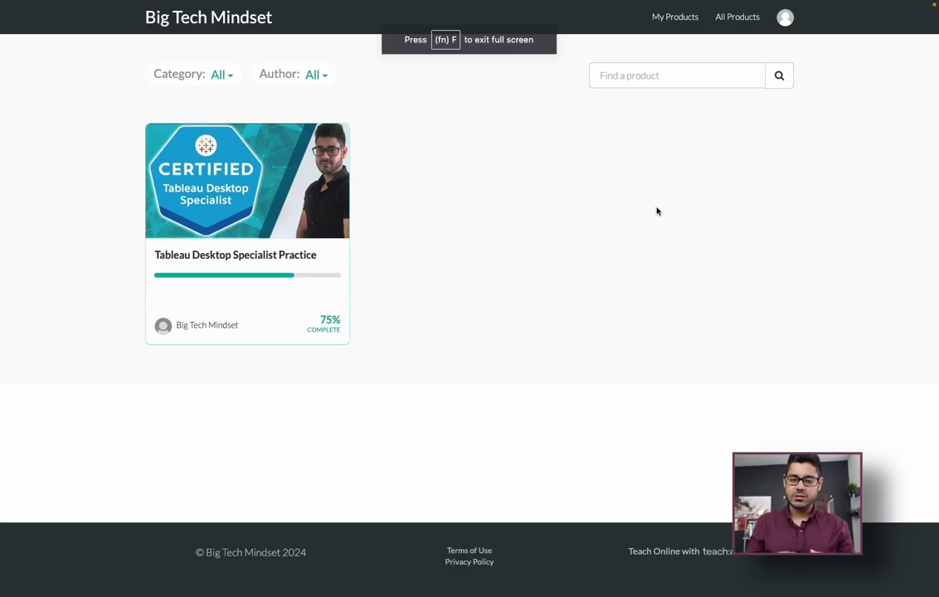
- Open Practice Exam 1 (45 Questions) in the Tableau Desktop Specialist Practice course
click(281, 224)
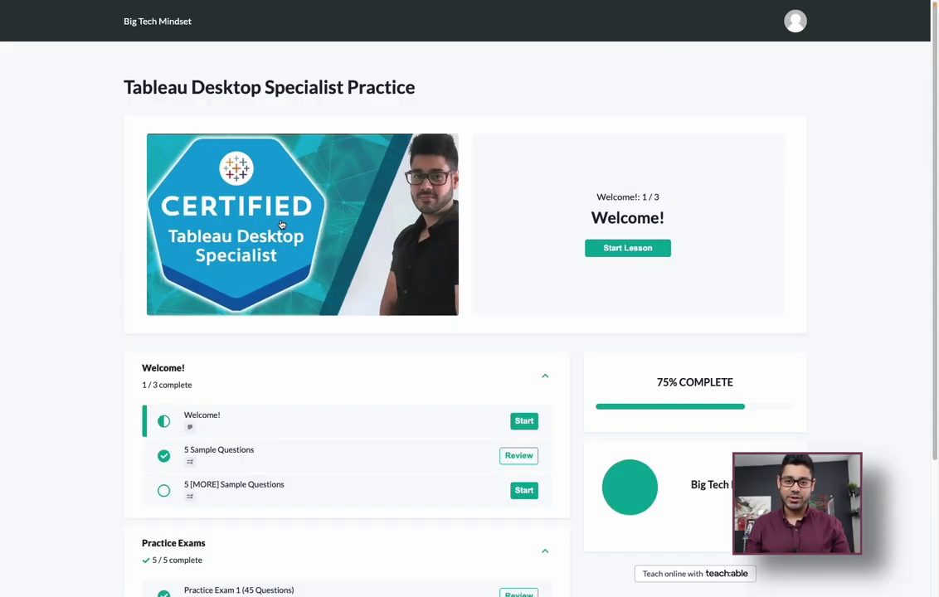
scroll(301, 260, down, 1)
scroll(301, 259, down, 4)
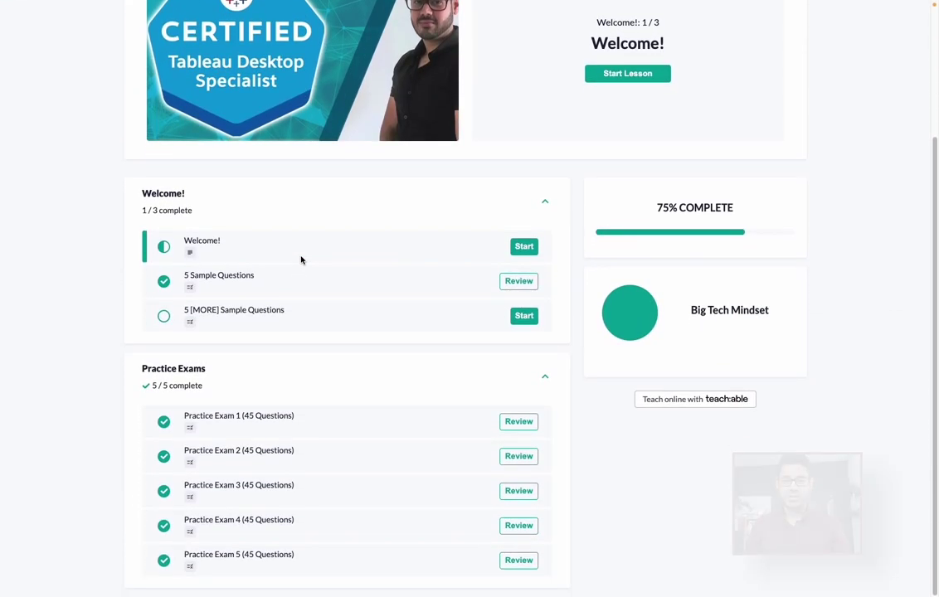
click(278, 422)
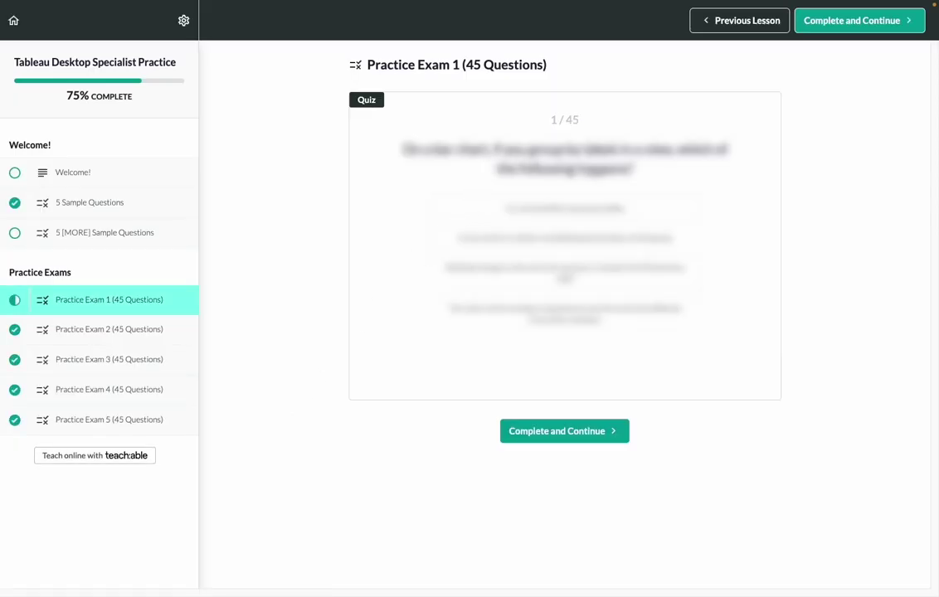
- Answer question 1 with the first option, check it, and continue to question 2
click(572, 207)
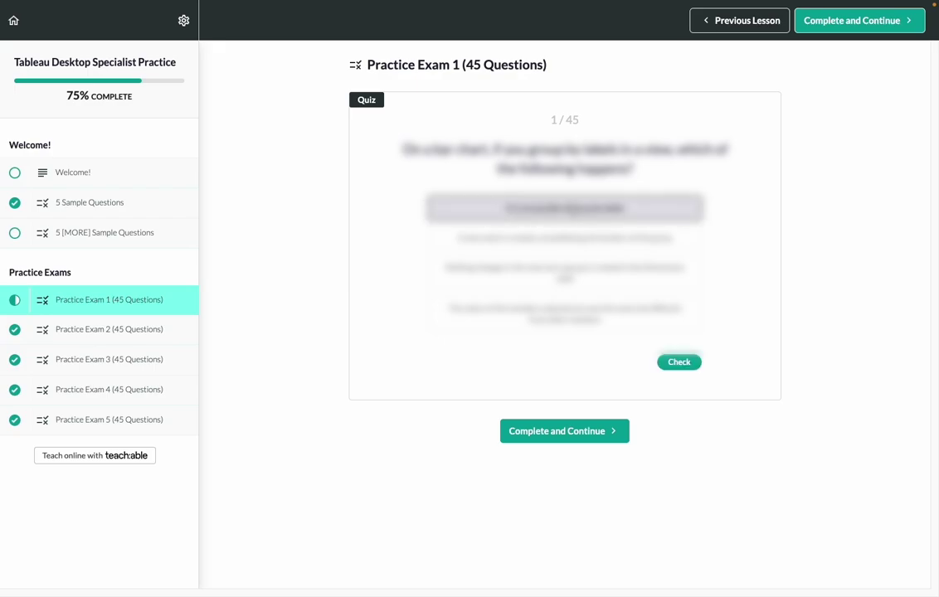
click(692, 364)
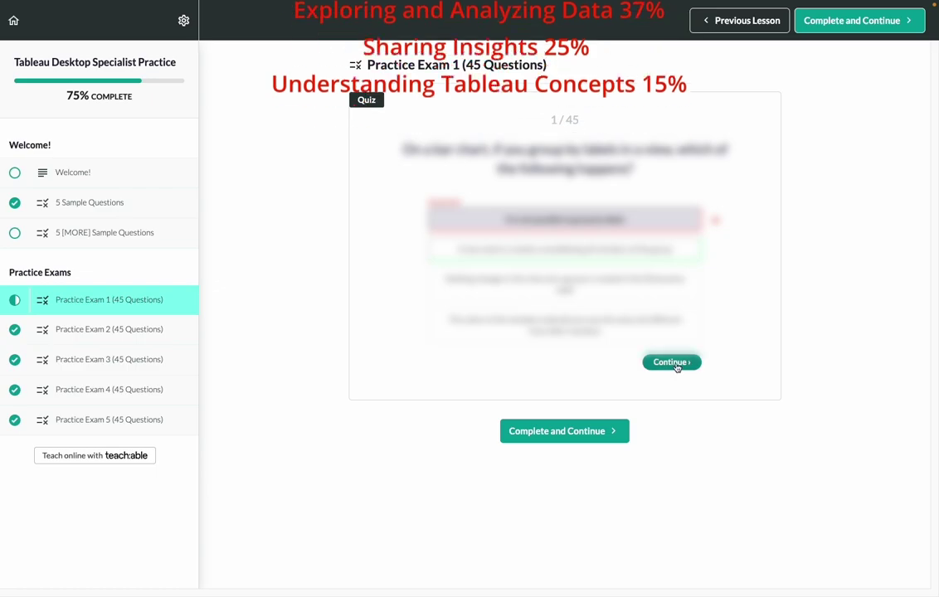
click(672, 363)
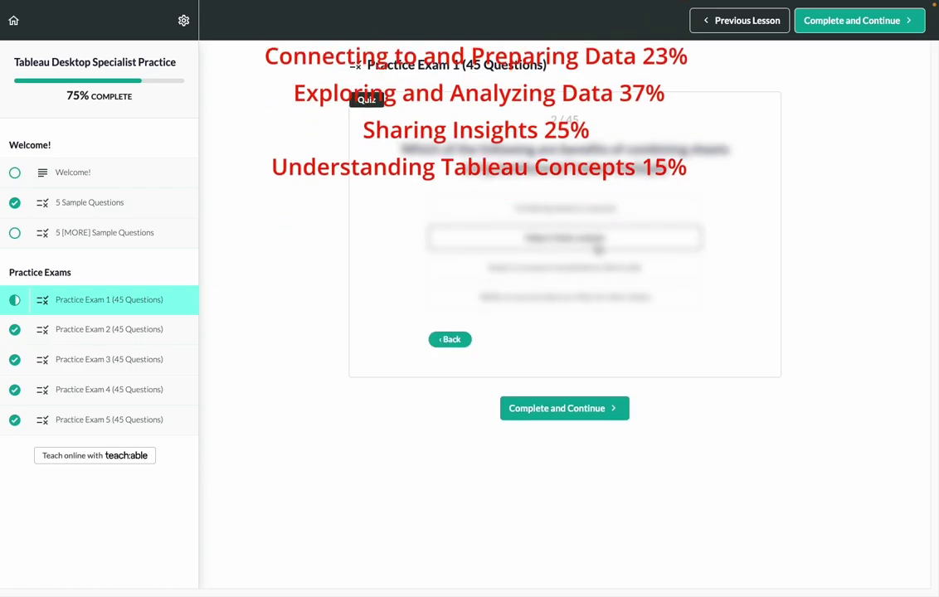
- Select answer options 2, 3 and 4 on question 2 and check them
click(597, 241)
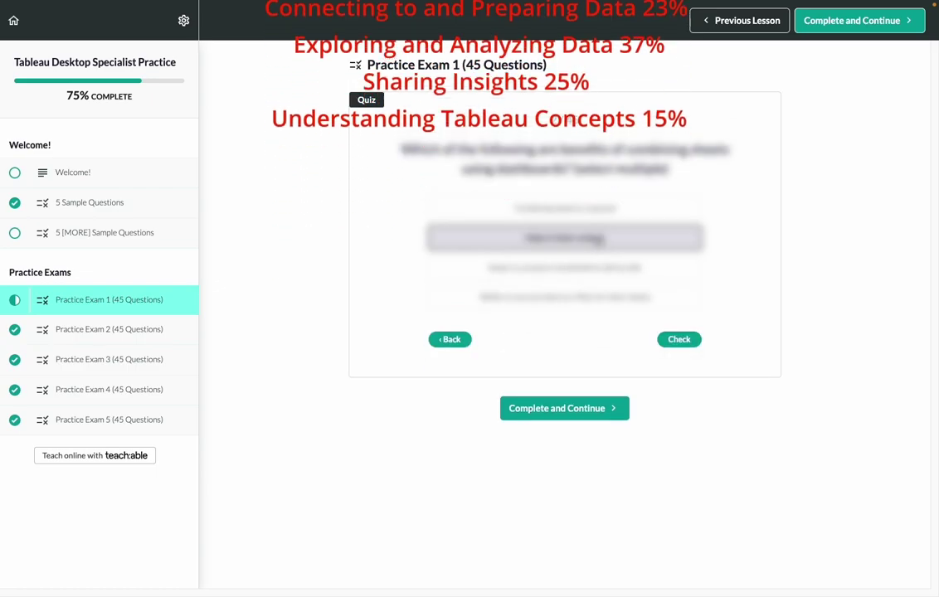
click(601, 210)
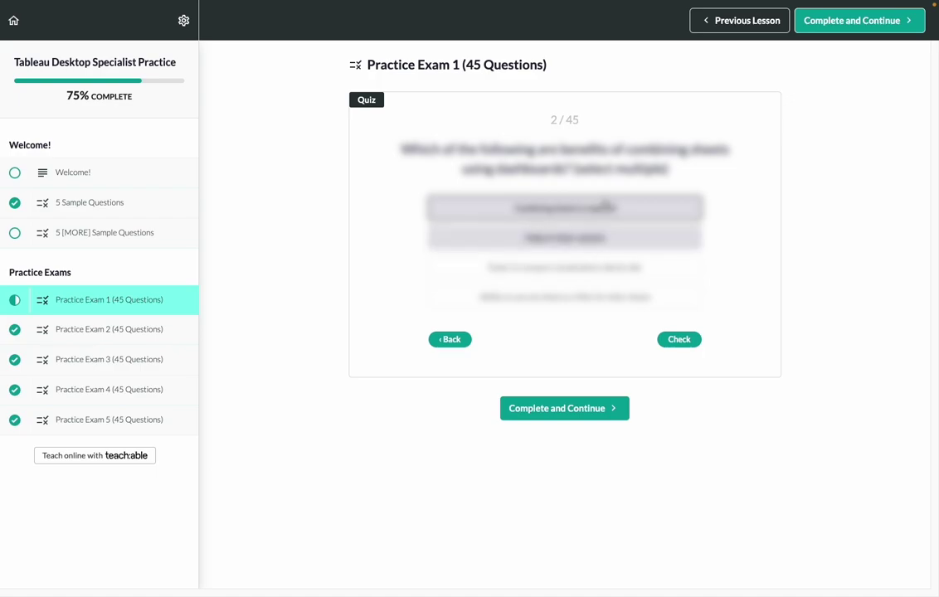
click(604, 206)
click(589, 268)
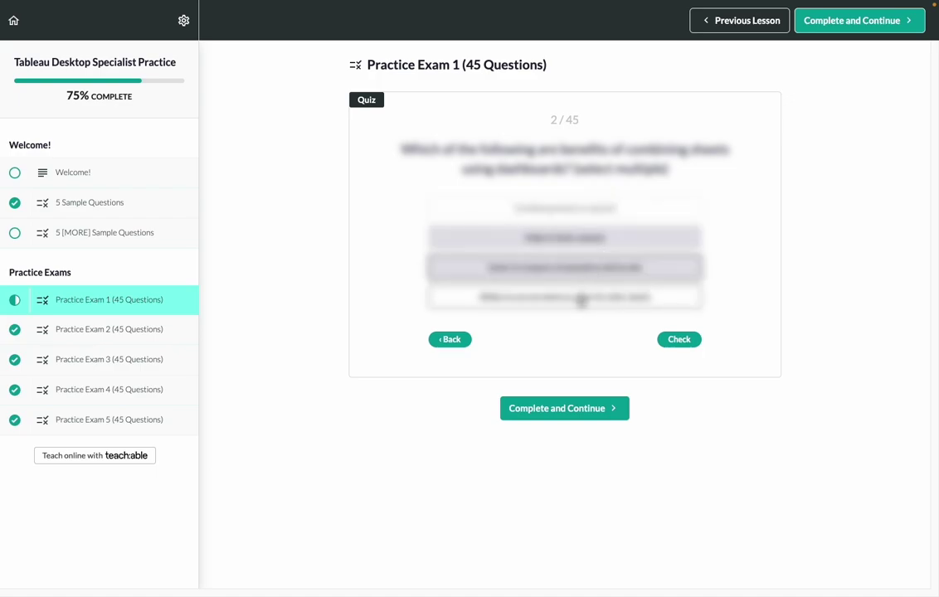
click(582, 300)
click(679, 340)
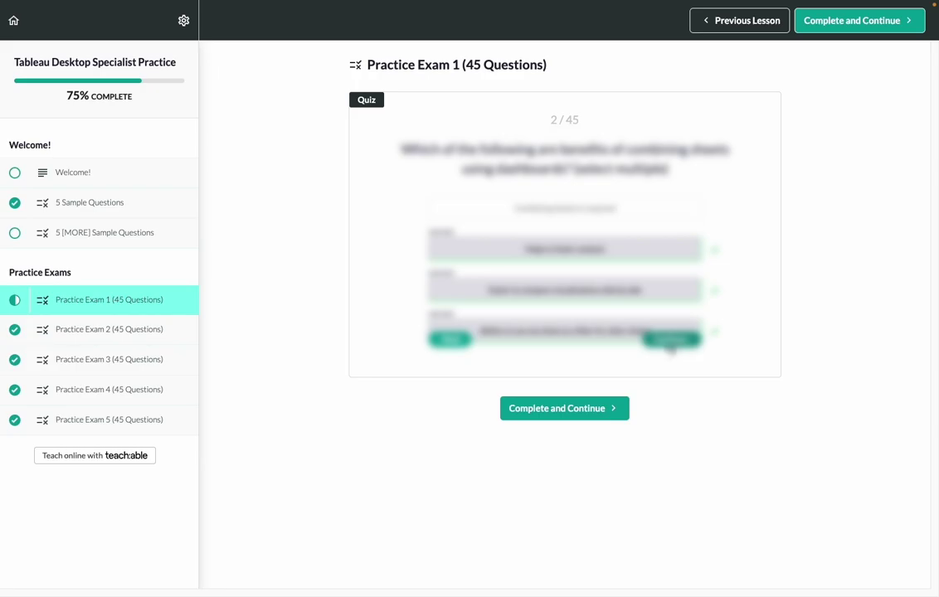